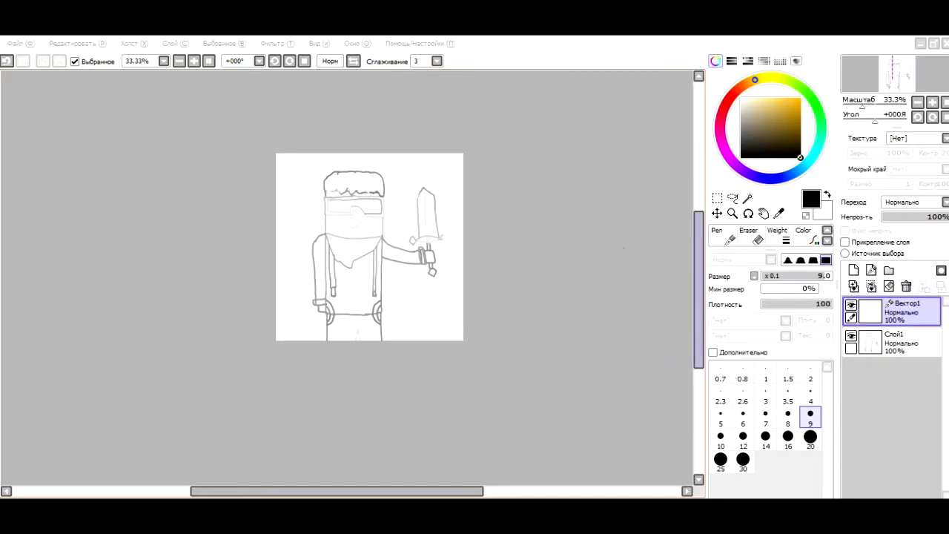
Trace the outer outline of the character's hair over the sketch with the vector pen at size 9.
scroll(185, 244, "up", 8)
mouse_move(196, 285)
left_mouse_down()
mouse_move(349, 364)
mouse_move(497, 404)
left_mouse_up()
scroll(497, 404, "down", 6)
scroll(226, 273, "up", 3)
scroll(226, 273, "up", 2)
left_click_drag(110, 127, 144, 244)
scroll(232, 338, "up", 1)
scroll(233, 339, "up", 1)
left_click_drag(226, 326, 341, 141)
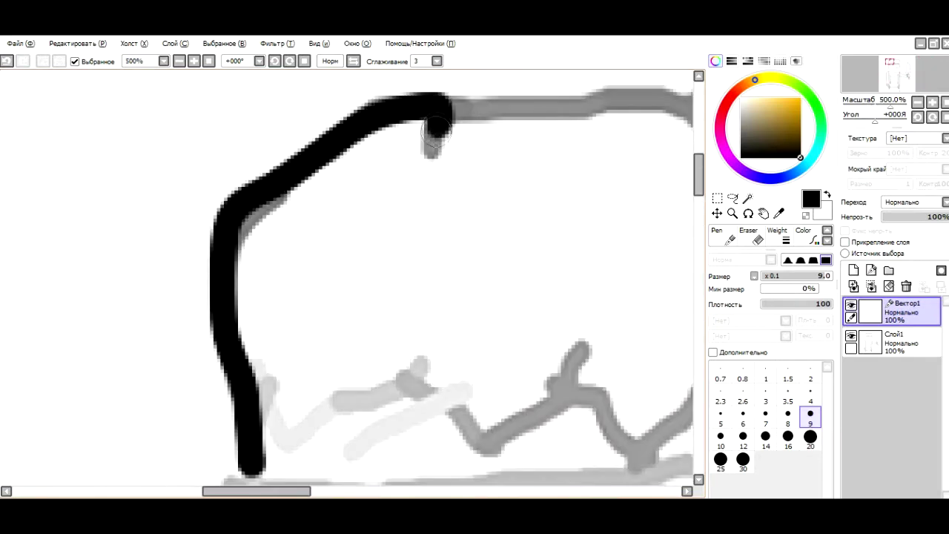
left_click_drag(438, 119, 451, 115)
scroll(451, 116, "down", 4)
scroll(509, 150, "up", 3)
mouse_move(501, 177)
left_mouse_down()
mouse_move(660, 264)
mouse_move(669, 404)
mouse_move(618, 446)
mouse_move(616, 425)
mouse_move(521, 372)
mouse_move(448, 352)
mouse_move(267, 371)
mouse_move(123, 335)
left_mouse_up()
scroll(663, 445, "down", 4)
Trace the jagged lower edge of the fringe over its right and middle points, including the crossing tips.
scroll(630, 437, "up", 5)
scroll(111, 333, "down", 2)
scroll(111, 333, "up", 3)
mouse_move(252, 282)
left_mouse_down()
mouse_move(138, 403)
mouse_move(133, 339)
left_mouse_up()
scroll(133, 339, "up", 1)
scroll(133, 339, "down", 2)
scroll(134, 339, "up", 2)
left_click_drag(89, 363, 215, 267)
scroll(215, 267, "down", 2)
scroll(297, 297, "up", 2)
left_click_drag(467, 271, 296, 296)
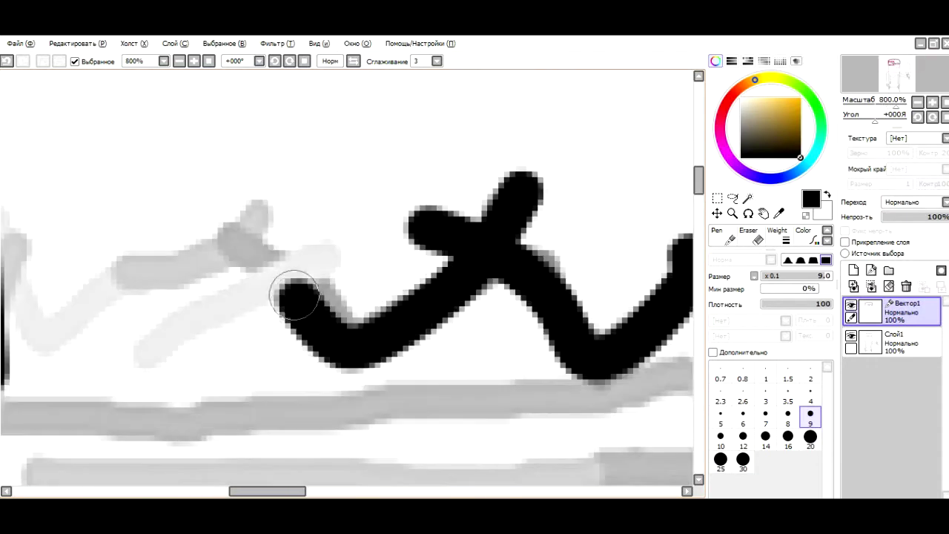
Trace the remaining points on the fringe's left side, joining them to the hair outline.
left_click_drag(185, 200, 289, 304)
left_click_drag(256, 201, 96, 272)
scroll(96, 271, "down", 2)
scroll(96, 271, "up", 3)
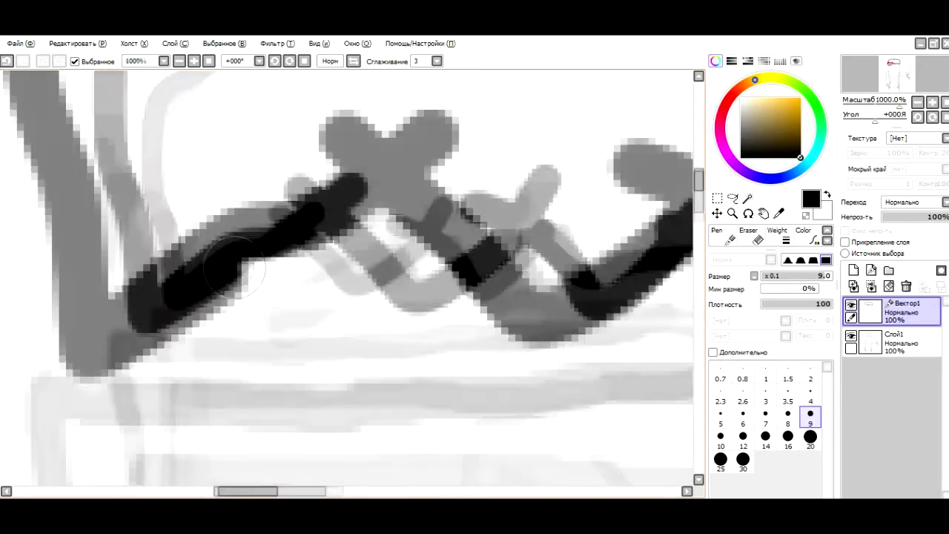
Thin the crossing stroke ends at the fringe's tips with the Pressure tool.
scroll(235, 265, "down", 2)
key("p")
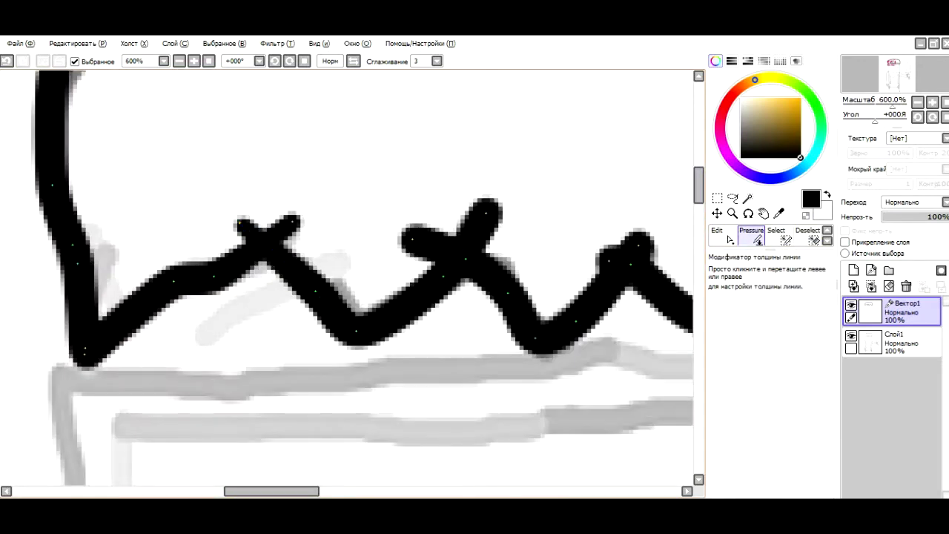
scroll(440, 229, "down", 2)
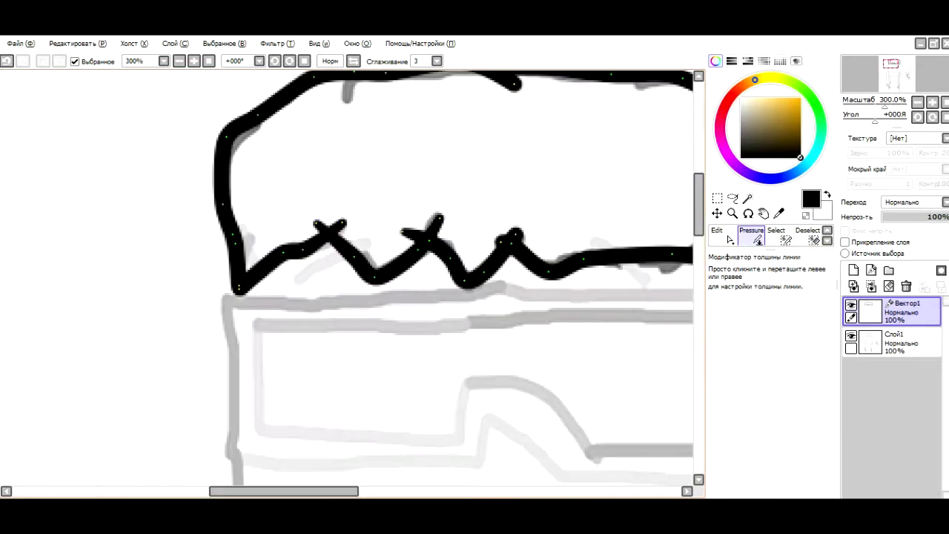
scroll(349, 282, "down", 2)
scroll(349, 281, "up", 4)
Trace the right side and lower edge of the goggles' outer frame, including the nose notch, with the Curve tool.
key("c")
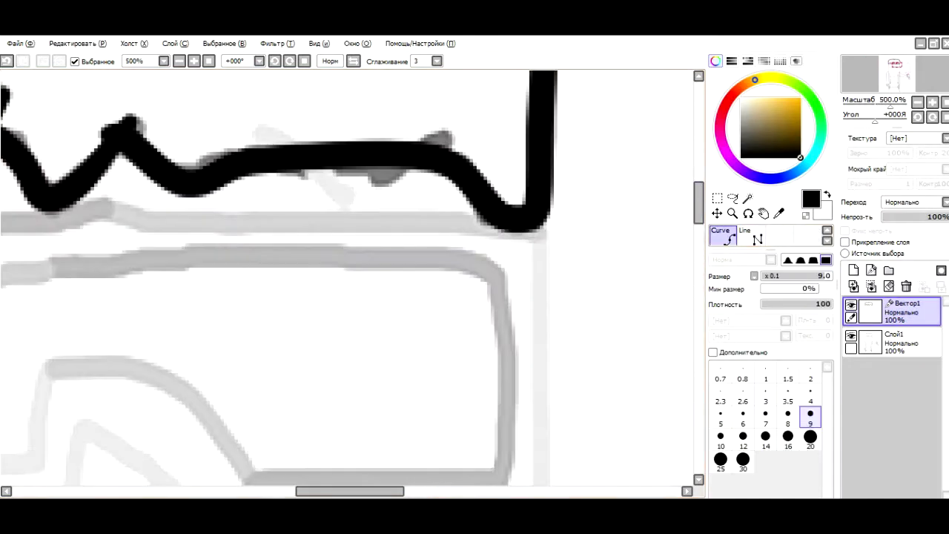
scroll(537, 217, "down", 1)
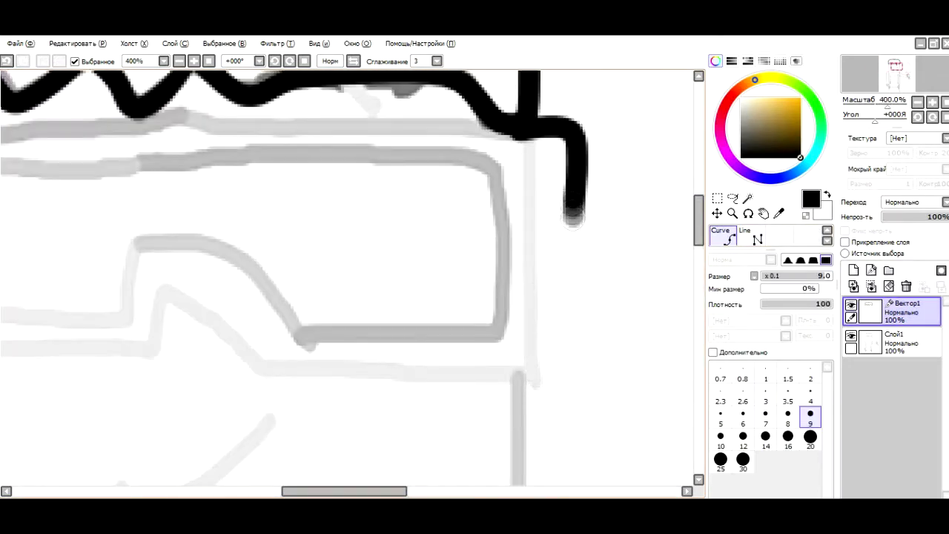
left_click(189, 317)
scroll(190, 317, "down", 3)
scroll(32, 314, "up", 3)
scroll(32, 313, "down", 3)
scroll(211, 319, "up", 3)
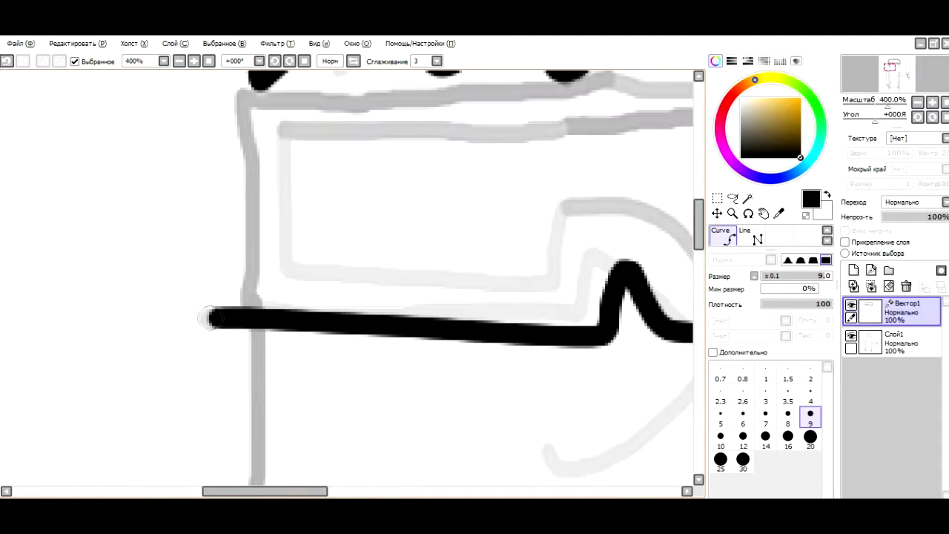
Complete the goggles' outer frame with its left side and straight upper edge.
left_click(209, 319)
left_click(245, 88)
scroll(615, 88, "right", 5)
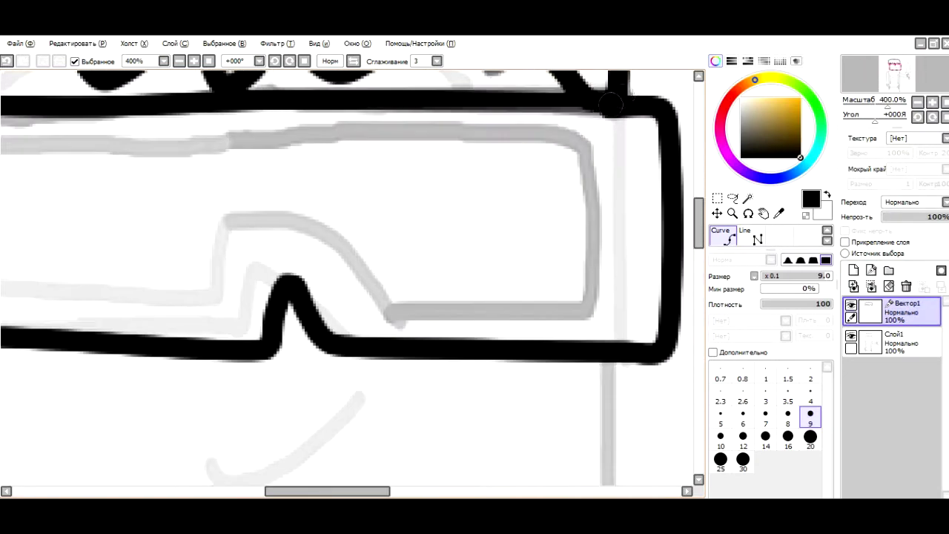
scroll(615, 102, "down", 1)
scroll(362, 140, "up", 1)
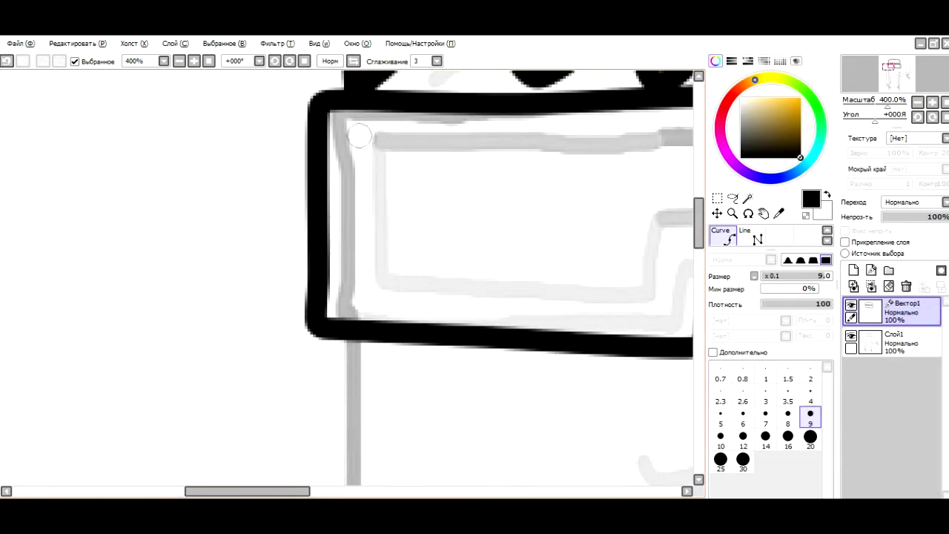
Draw the goggles' left lens as a closed rounded rectangle inside the frame.
left_click(373, 276)
left_click(653, 278)
scroll(652, 279, "down", 2)
scroll(652, 223, "up", 2)
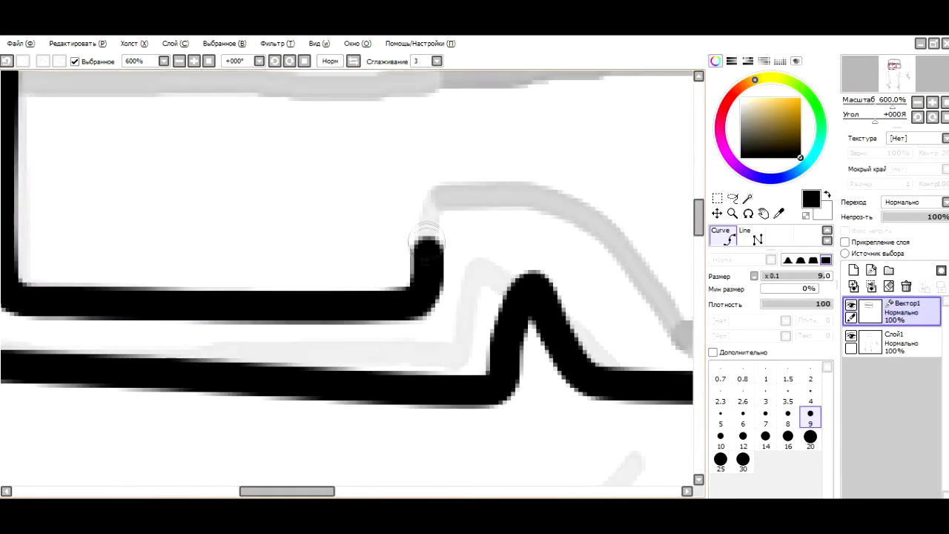
scroll(662, 154, "down", 1)
left_click(441, 103)
scroll(440, 103, "up", 3)
left_click(295, 100)
Draw the goggles' right lens as a closed rounded rectangle, placing curve points around its corners.
scroll(295, 100, "down", 4)
scroll(502, 107, "up", 3)
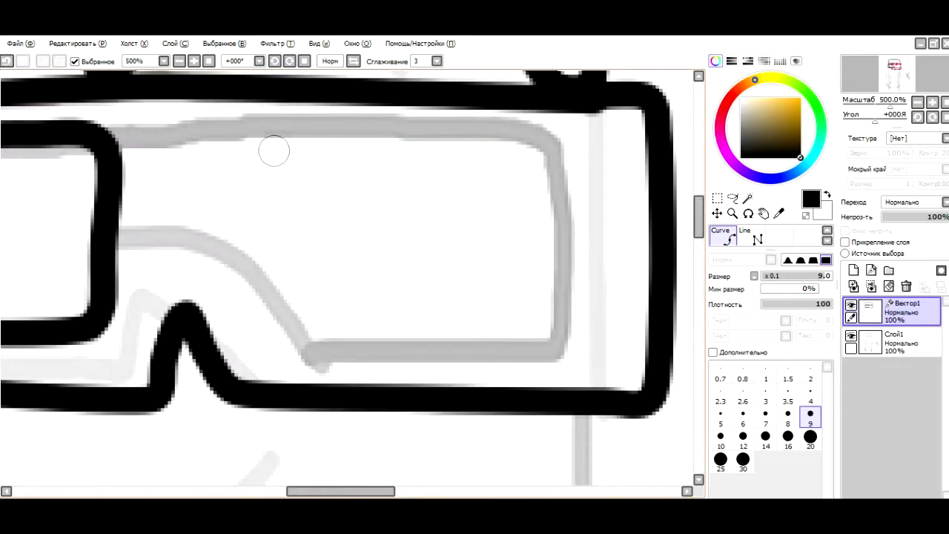
left_click(503, 101)
left_click(258, 338)
left_click(339, 347)
left_click(542, 342)
left_click(558, 304)
left_click(555, 149)
left_click(464, 140)
left_click(272, 130)
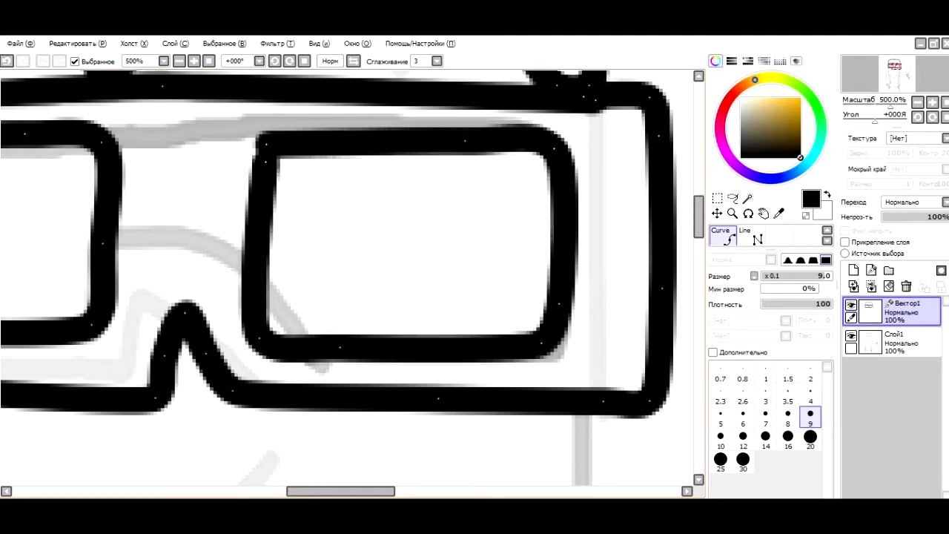
Reshape the right lens by moving its upper inner corner outward toward the nose.
scroll(523, 152, "down", 3)
scroll(423, 175, "up", 2)
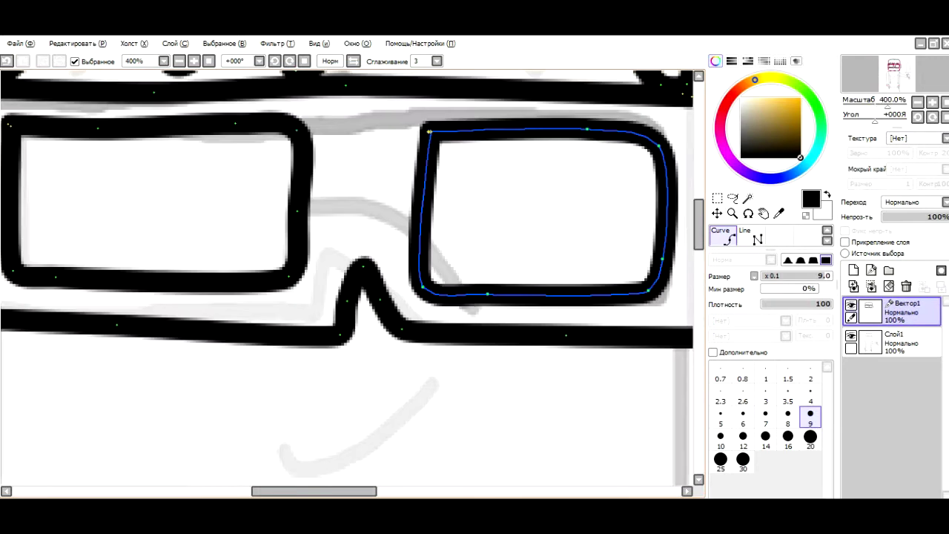
key("Return")
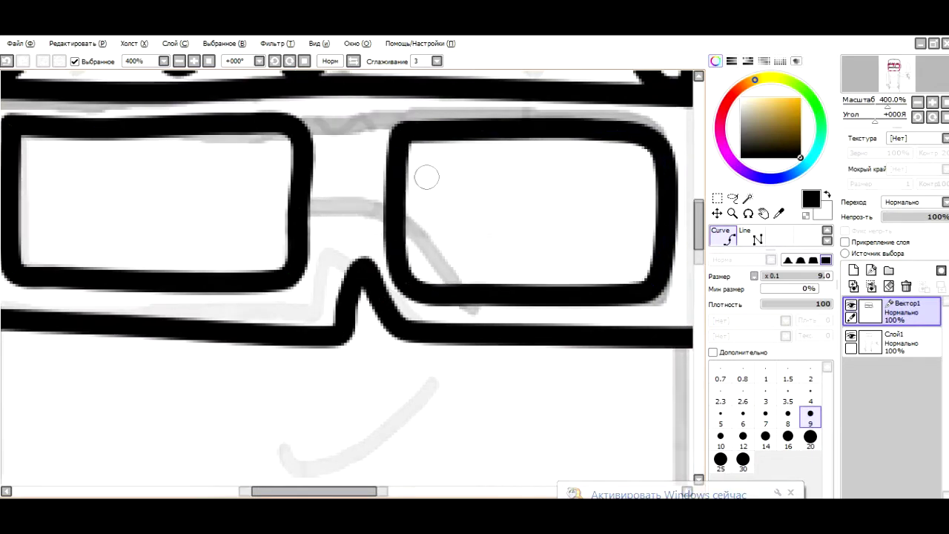
Trace the curved smile below the goggles.
scroll(444, 200, "down", 3)
scroll(468, 232, "up", 4)
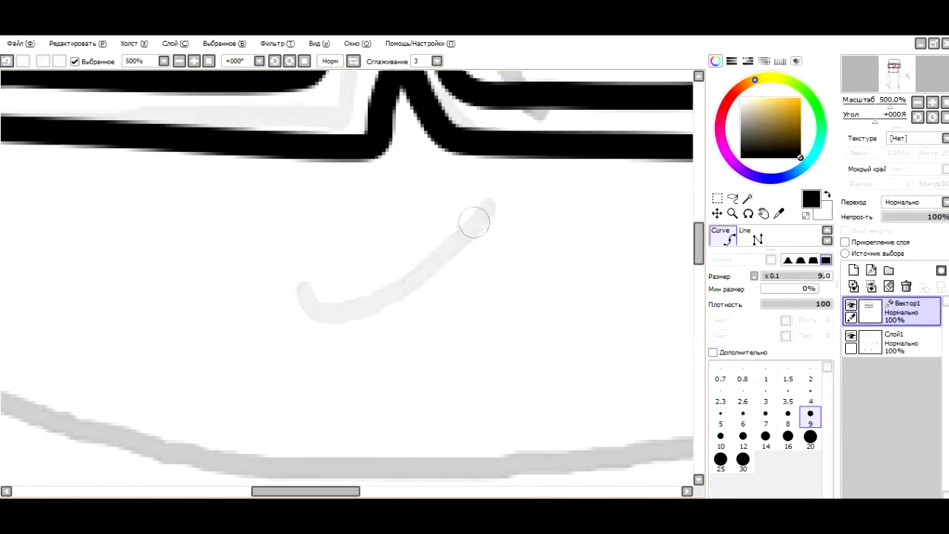
left_click_drag(495, 202, 337, 310)
Add a short diagonal hair strand beneath the leftmost tip of the fringe.
scroll(289, 285, "down", 3)
scroll(366, 210, "up", 3)
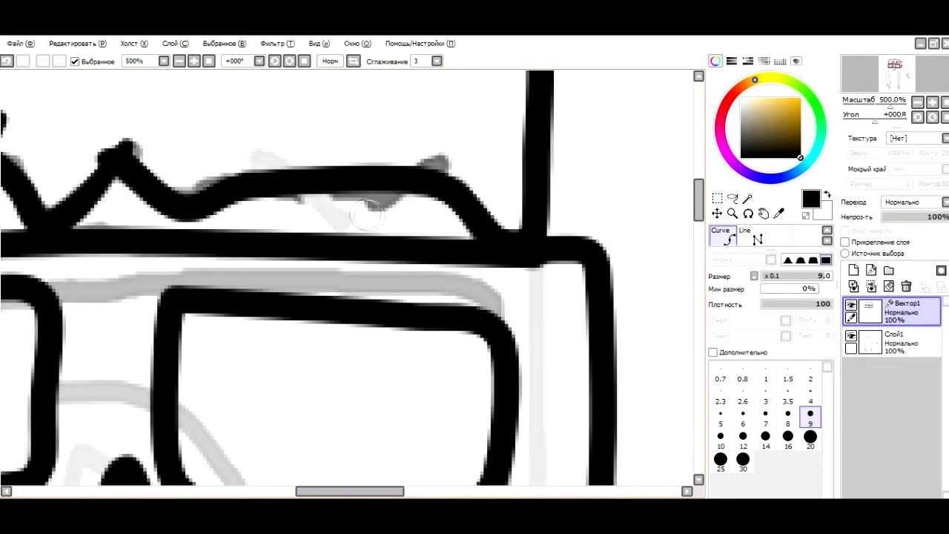
scroll(352, 283, "down", 3)
scroll(353, 284, "up", 3)
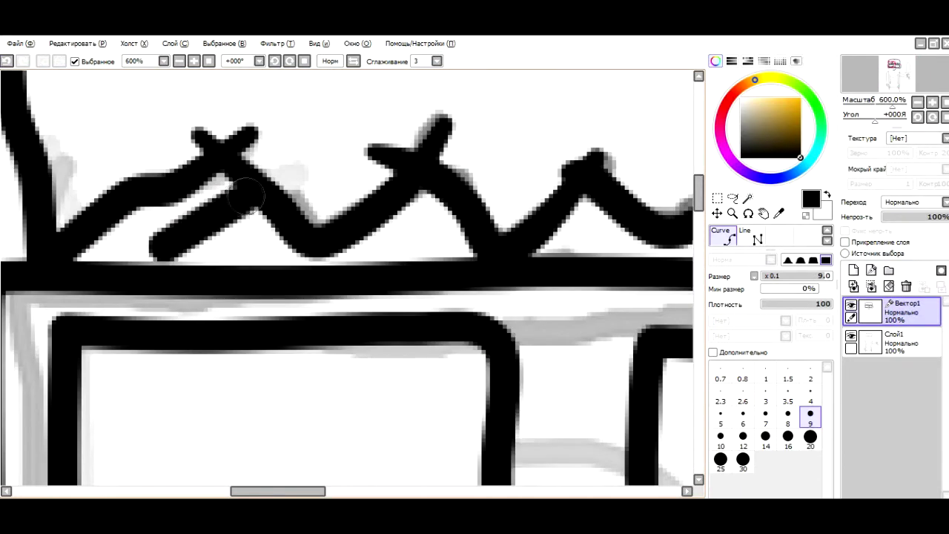
Trace the sides of the face below the goggles and the shallow curved chin line.
scroll(352, 284, "down", 4)
scroll(291, 274, "up", 4)
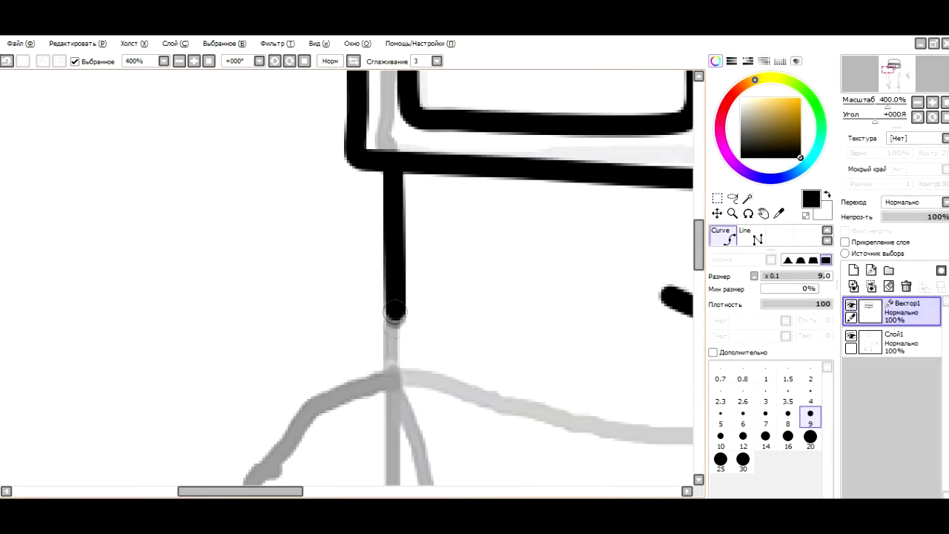
left_click(399, 380)
scroll(445, 356, "down", 1)
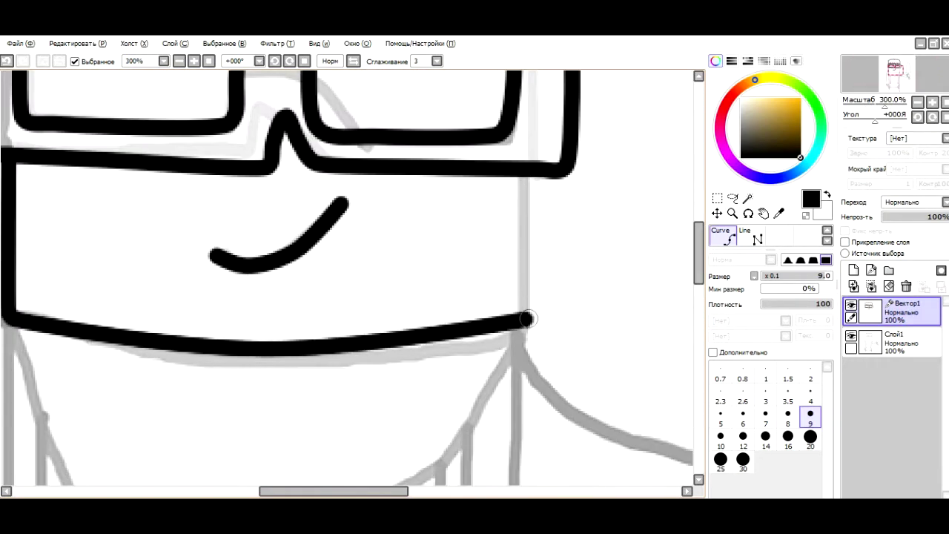
Draw a rounded neckline arc hanging below the middle of the chin line.
scroll(363, 227, "down", 2)
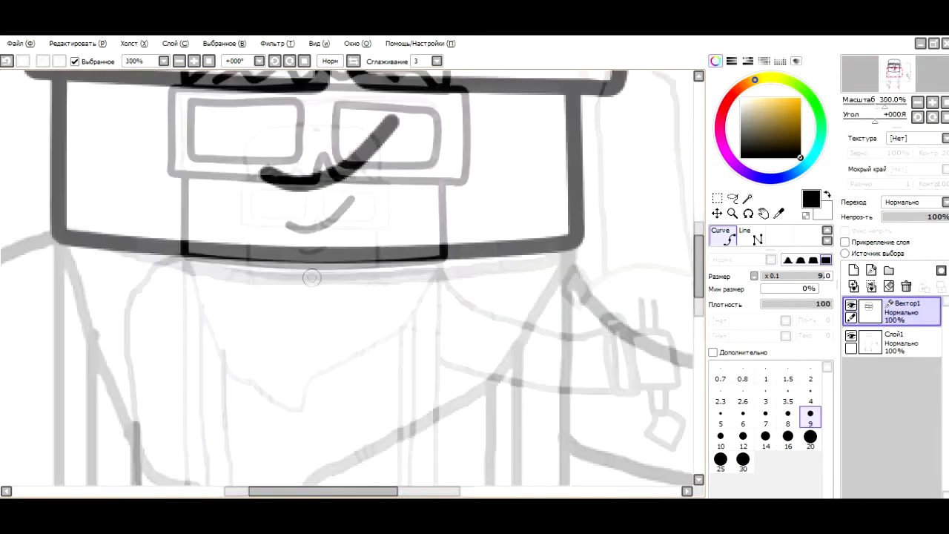
scroll(400, 266, "up", 3)
left_click(418, 291)
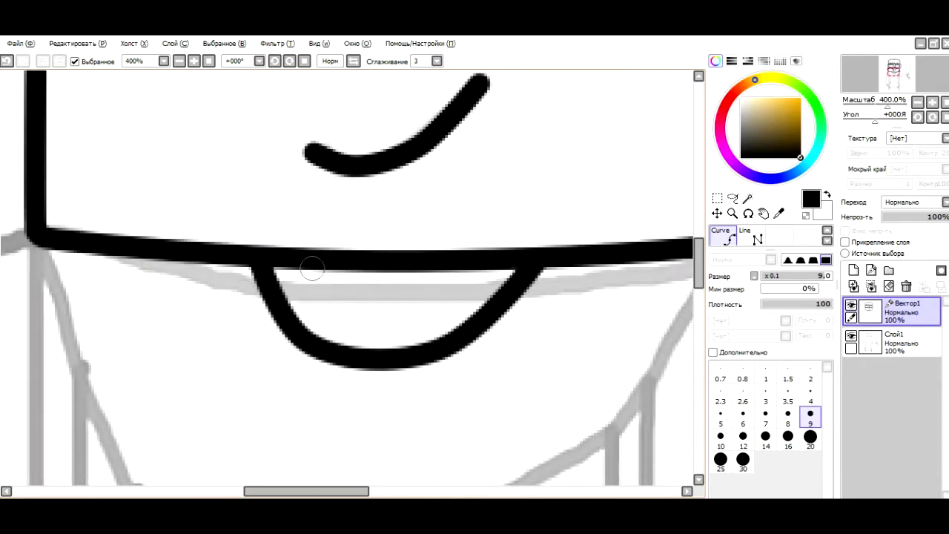
double_click(313, 265)
Trace the pointed collar from one end of the chin line down to its tip and back up.
scroll(233, 275, "up", 1)
left_click(280, 191)
scroll(335, 333, "down", 5)
scroll(438, 415, "up", 5)
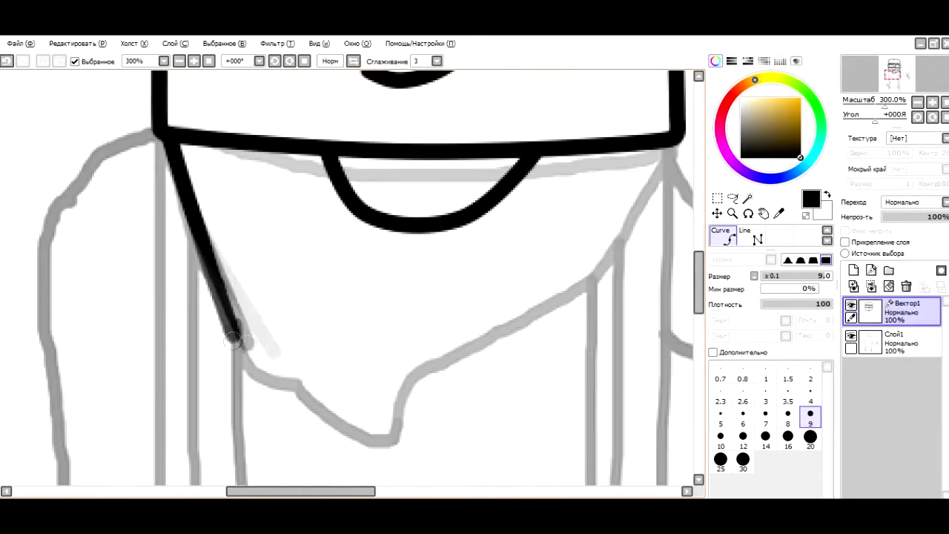
left_click(234, 337)
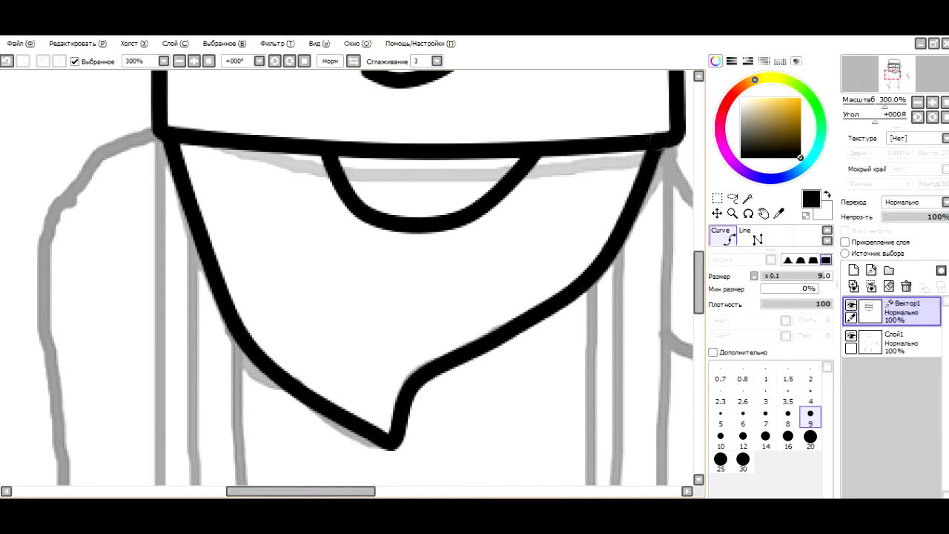
Trace both sides of the torso and its slightly curved bottom hem.
scroll(563, 141, "down", 1)
scroll(563, 141, "up", 1)
scroll(572, 117, "up", 2)
scroll(518, 222, "down", 4)
scroll(511, 247, "up", 2)
scroll(512, 246, "down", 5)
scroll(511, 334, "up", 5)
scroll(445, 415, "down", 1)
scroll(297, 445, "up", 2)
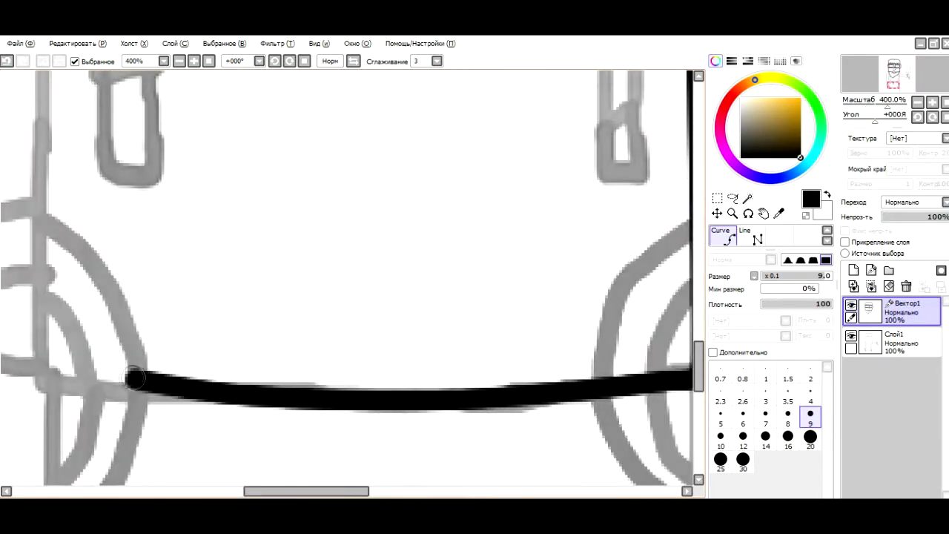
scroll(207, 393, "down", 5)
scroll(249, 296, "down", 2)
Try to trace the lowered arm's sleeve and the cuff at its end.
scroll(249, 297, "up", 4)
scroll(249, 296, "down", 5)
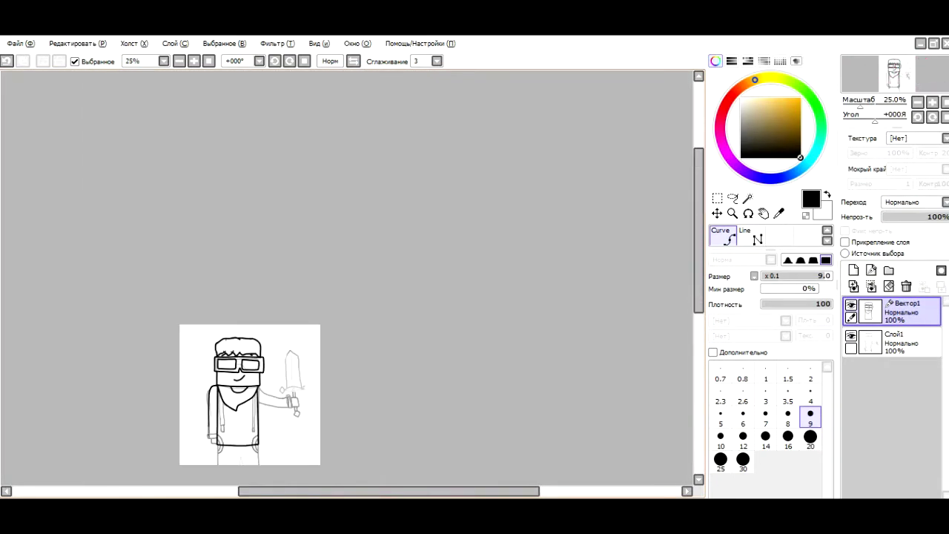
scroll(210, 434, "up", 7)
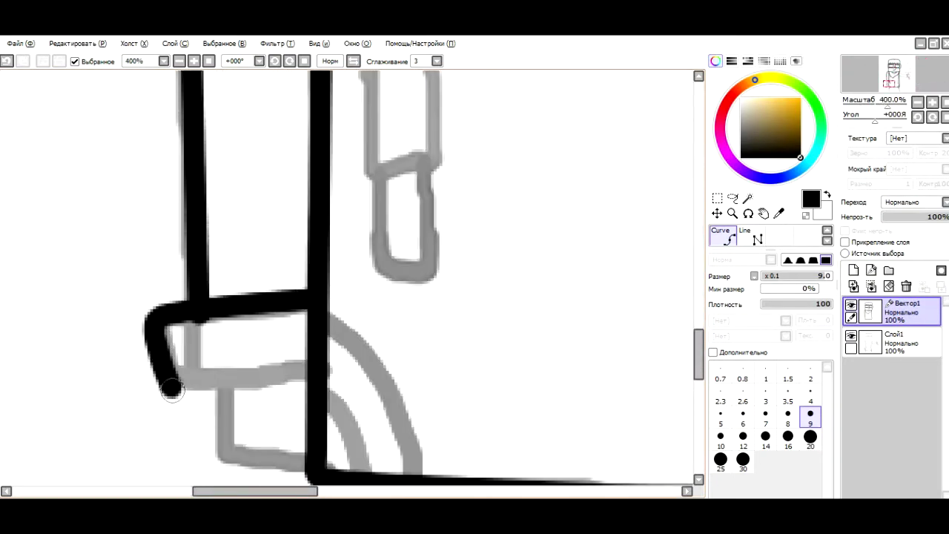
scroll(303, 376, "up", 1)
mouse_move(196, 178)
left_mouse_down()
mouse_move(215, 211)
mouse_move(363, 274)
left_mouse_up()
Redraw the lowered arm's sleeve slightly outside the sketch line and add a rectangular cuff at its end.
scroll(363, 274, "down", 3)
scroll(363, 275, "up", 1)
scroll(342, 244, "up", 3)
scroll(358, 273, "down", 2)
scroll(348, 263, "up", 2)
scroll(315, 329, "down", 1)
scroll(315, 330, "up", 3)
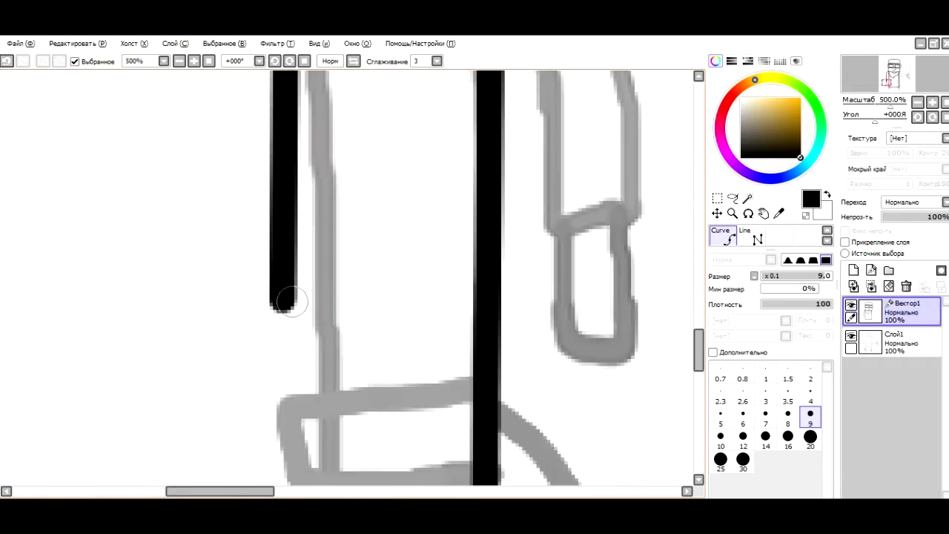
left_click(237, 300)
left_click(237, 392)
scroll(377, 394, "down", 2)
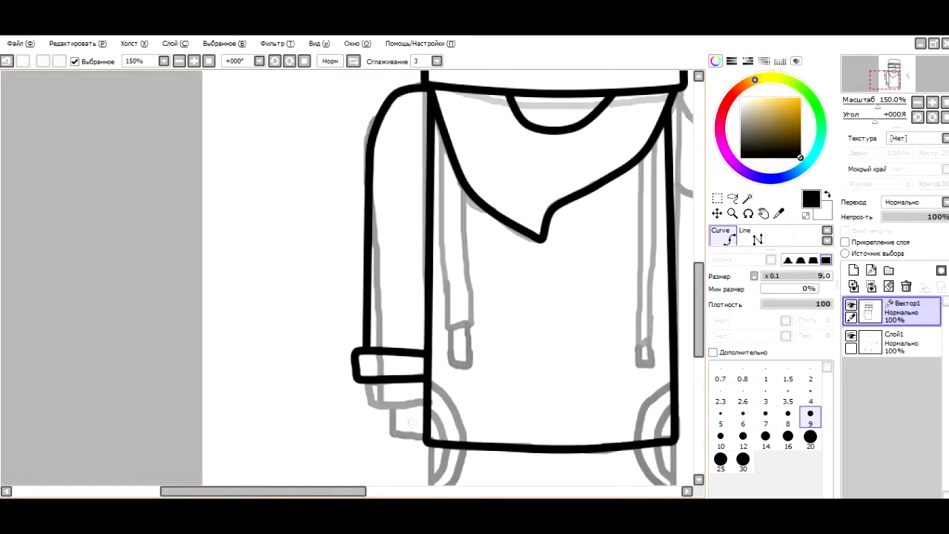
Draw the hand of the lowered arm as a small block below the cuff.
scroll(230, 408, "up", 3)
left_click(229, 407)
scroll(230, 407, "down", 2)
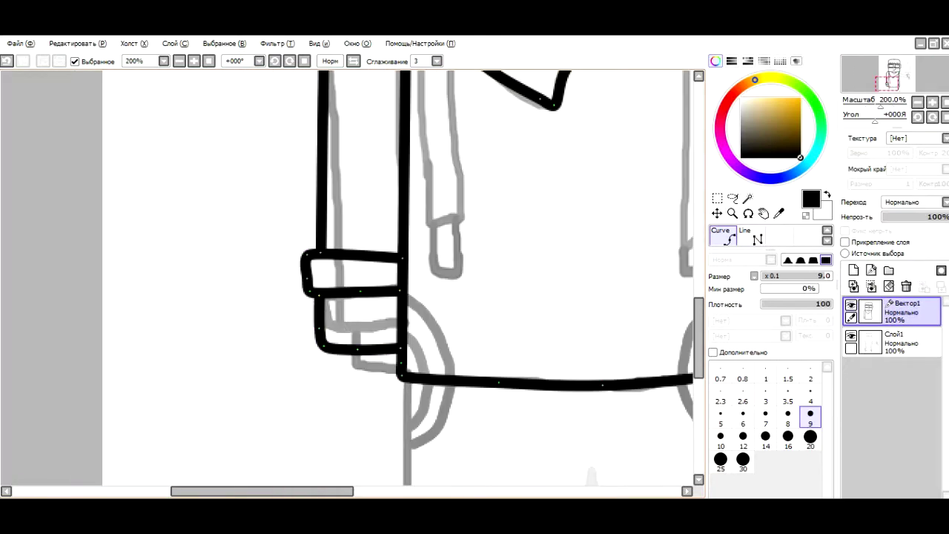
Trace the upper edge of the raised arm from the shoulder and the narrow slanted cuff at its wrist.
scroll(245, 232, "down", 3)
scroll(245, 231, "up", 4)
left_click(246, 232)
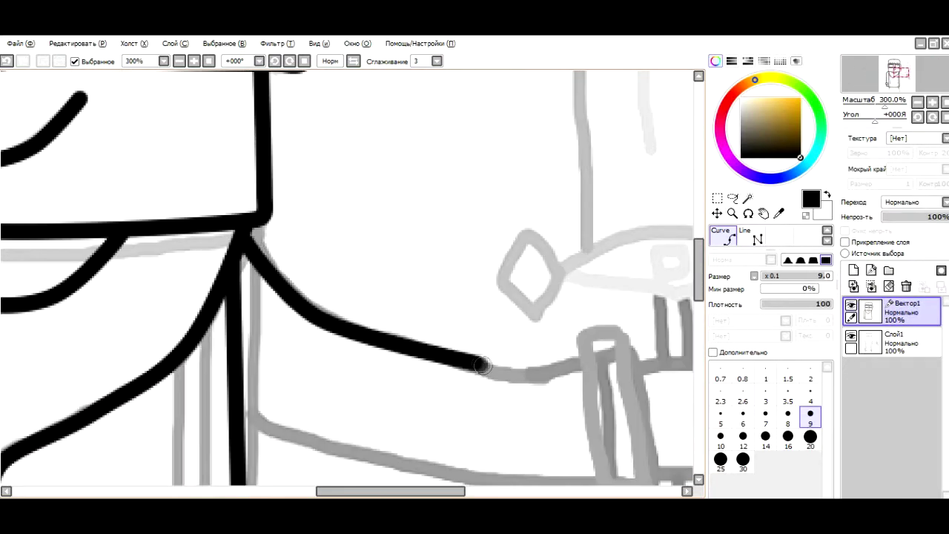
scroll(524, 375, "up", 1)
left_click(582, 336)
scroll(324, 461, "down", 1)
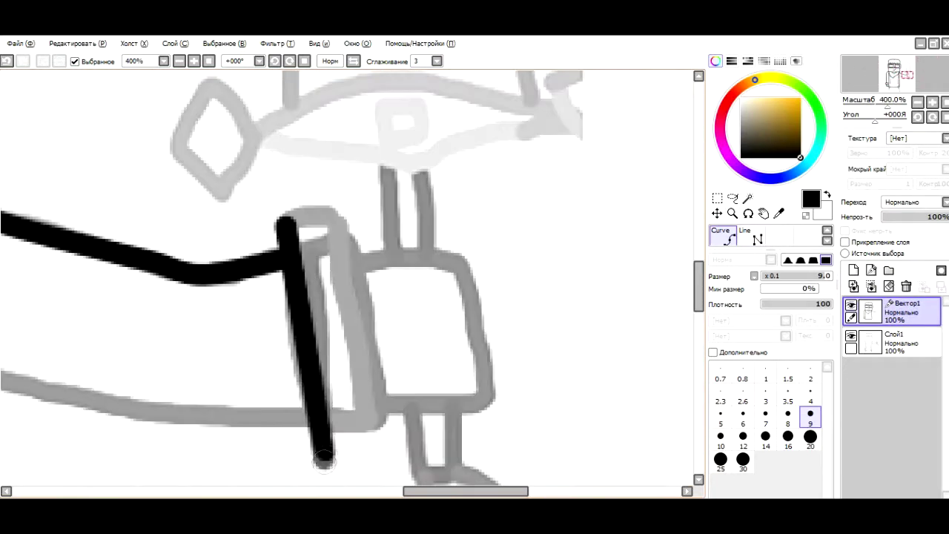
scroll(276, 219, "down", 2)
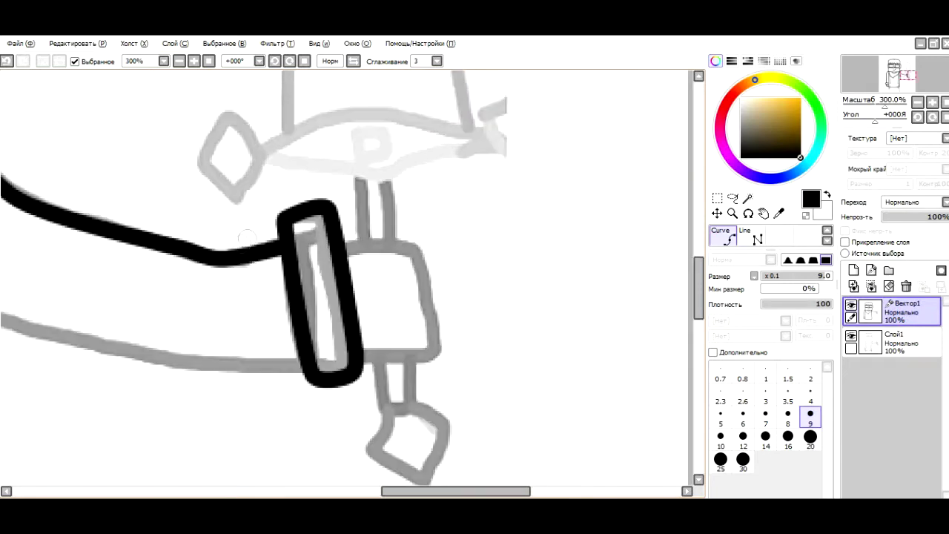
Trace the raised arm's lower edge and the rounded fist that grips the sword.
scroll(22, 244, "up", 2)
left_click(81, 270)
scroll(445, 312, "down", 1)
scroll(371, 297, "up", 1)
left_click(304, 231)
left_click(424, 243)
left_click(465, 393)
scroll(465, 393, "up", 1)
scroll(356, 408, "down", 1)
left_click(349, 406)
Draw the two short lines of the sword handle between the fist and the crossguard.
scroll(373, 305, "up", 1)
left_click(377, 163)
left_click(336, 163)
scroll(336, 223, "down", 1)
scroll(296, 222, "up", 1)
Trace the sword's curved crossguard above the handle.
left_click(212, 137)
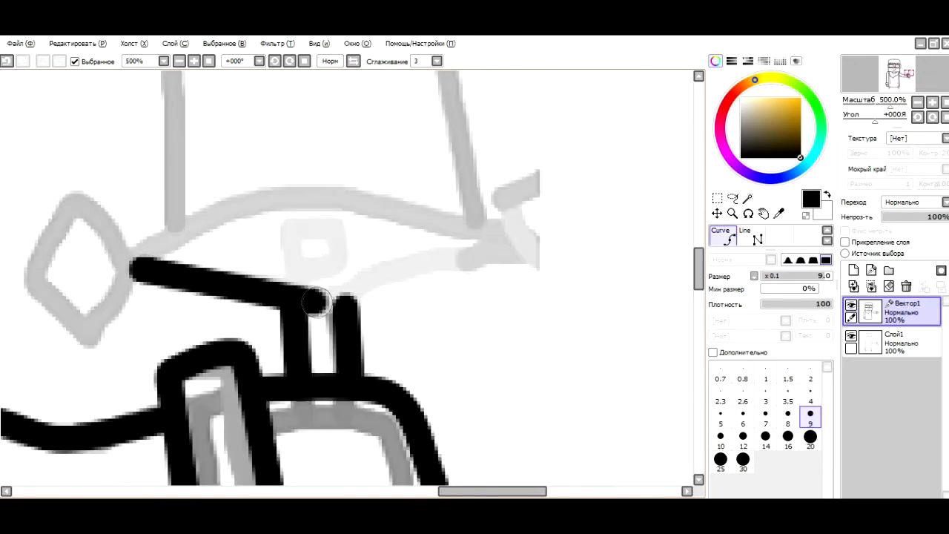
left_click(134, 264)
scroll(134, 264, "down", 1)
scroll(186, 282, "up", 1)
Trace the diamond-shaped tip at the left end of the sword's crossguard with straight line segments.
left_click(750, 235)
scroll(227, 300, "up", 1)
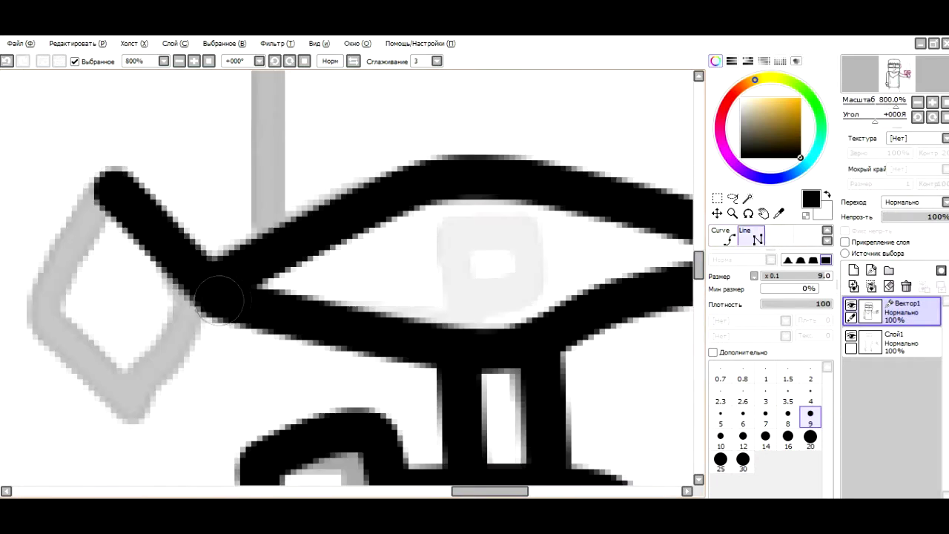
left_click(133, 416)
left_click(34, 315)
left_click(97, 181)
scroll(148, 282, "down", 1)
scroll(371, 270, "up", 1)
Trace the matching diamond-shaped tip at the right end of the crossguard.
left_click(445, 362)
left_click(529, 261)
left_click(417, 181)
left_click(335, 250)
scroll(335, 251, "down", 3)
scroll(335, 251, "up", 2)
scroll(376, 295, "down", 3)
scroll(376, 295, "up", 2)
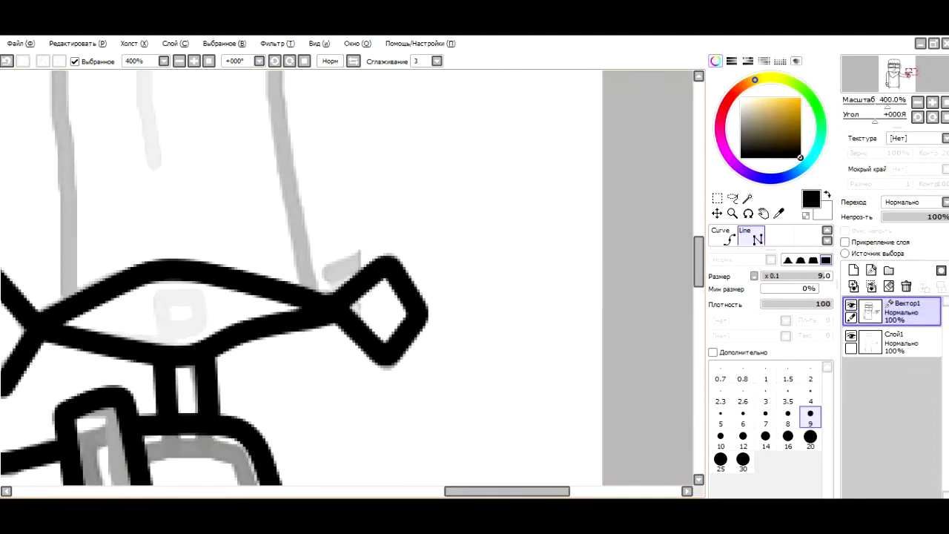
Trace the sword blade's pointed outline from the crossguard and the straight line down its middle.
scroll(311, 241, "down", 3)
scroll(312, 241, "up", 2)
left_click(67, 281)
scroll(311, 241, "down", 2)
scroll(312, 240, "up", 2)
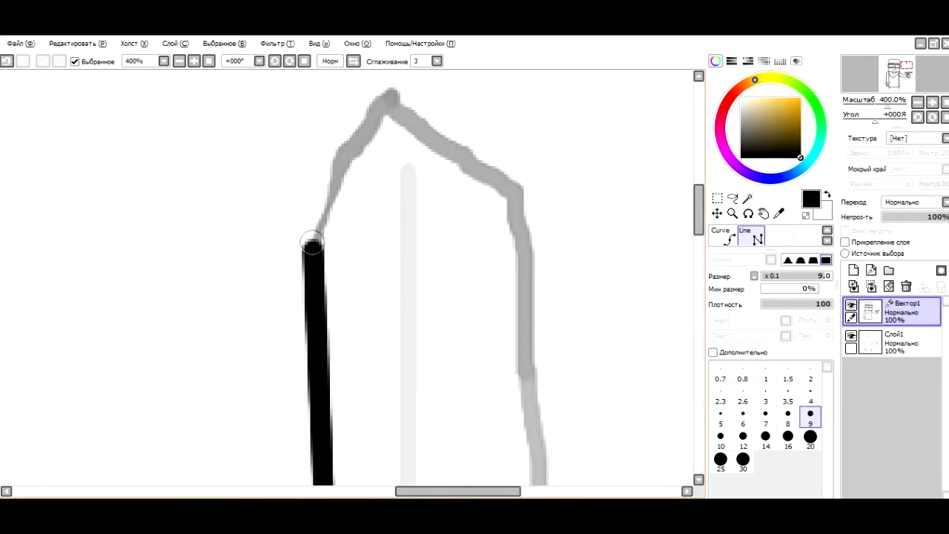
left_click(386, 99)
left_click(522, 201)
scroll(522, 202, "down", 3)
scroll(522, 445, "up", 3)
scroll(522, 445, "down", 3)
scroll(405, 188, "up", 2)
left_click(405, 187)
Trace the diamond-shaped pommel at the lower end of the sword's handle.
scroll(436, 456, "down", 4)
scroll(387, 175, "up", 4)
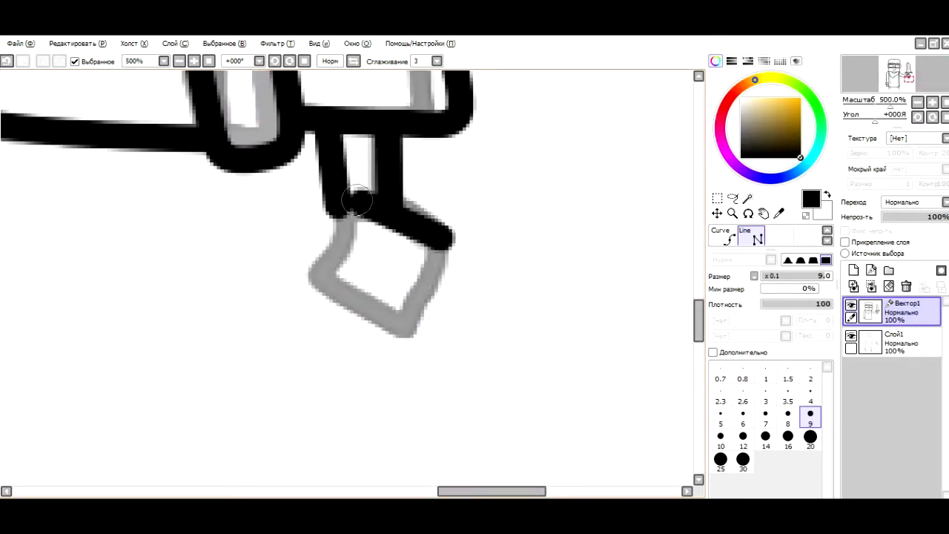
scroll(337, 208, "down", 5)
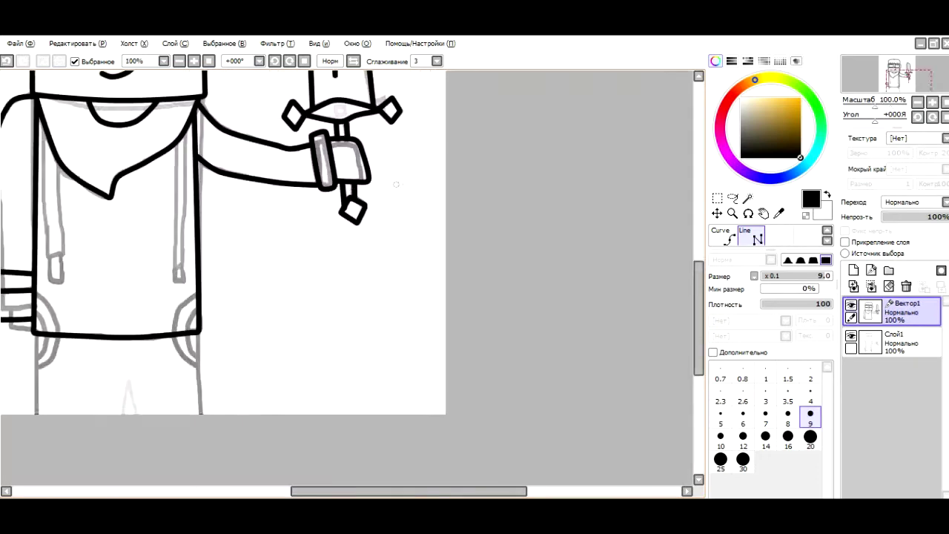
Trace the strap hanging below the scarf's left side with smooth curves, including its rounded end piece.
scroll(337, 208, "up", 2)
scroll(337, 208, "down", 3)
scroll(370, 311, "up", 7)
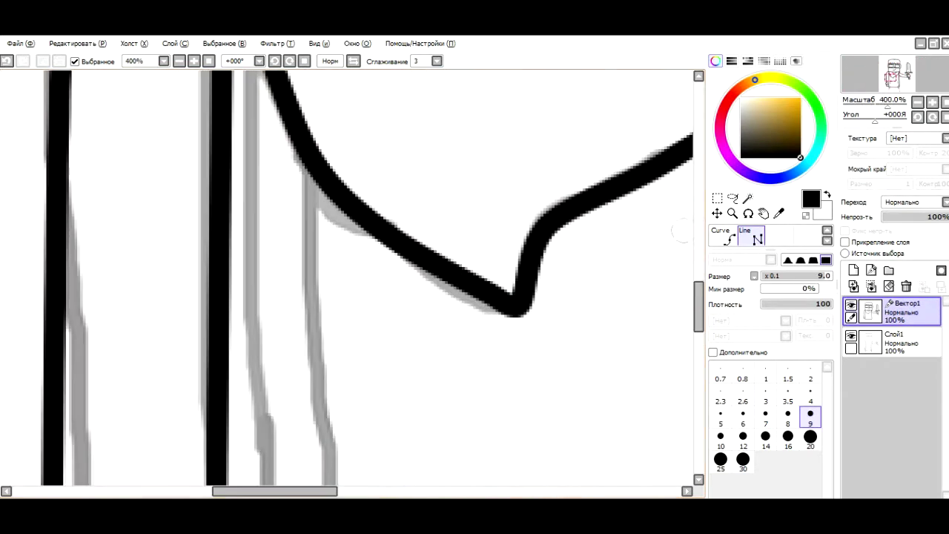
left_click(724, 235)
scroll(334, 297, "down", 4)
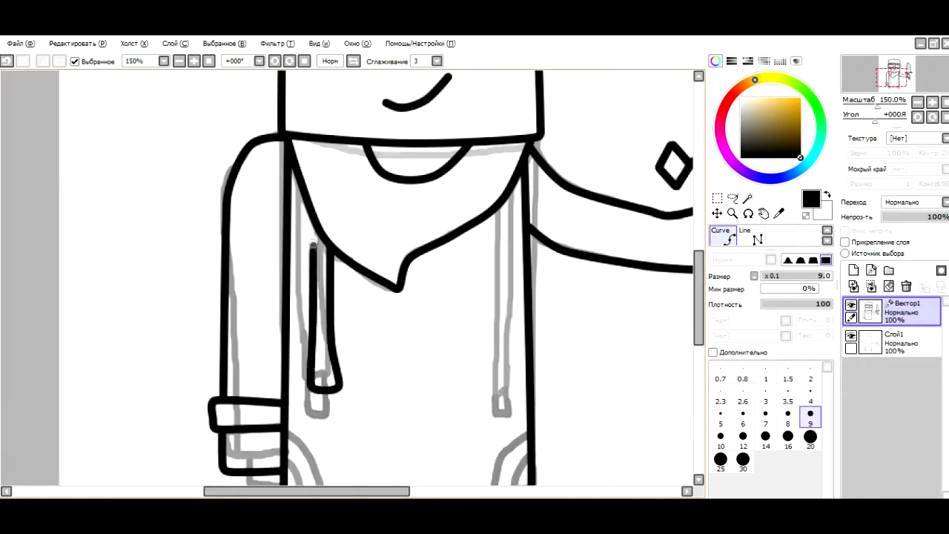
scroll(313, 244, "up", 3)
scroll(371, 415, "down", 3)
scroll(406, 463, "up", 3)
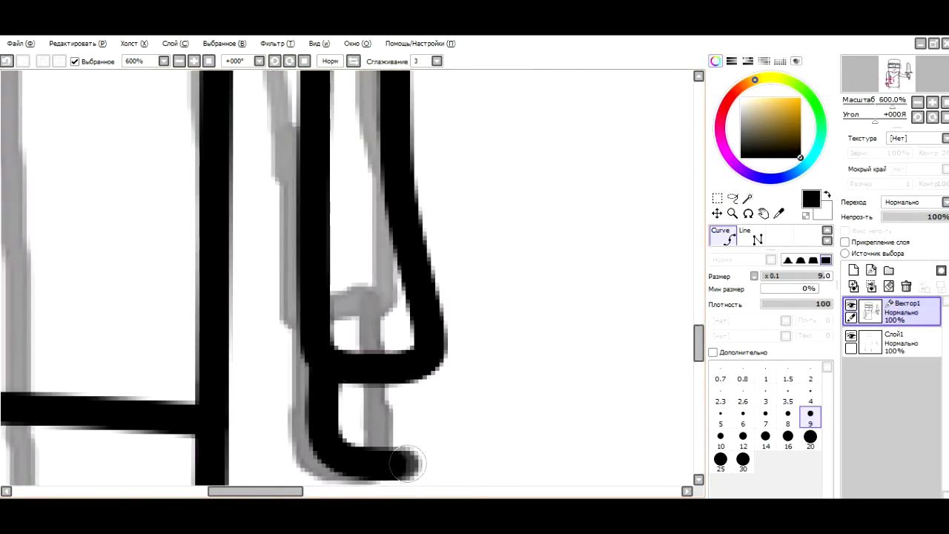
scroll(406, 463, "down", 3)
scroll(406, 415, "up", 2)
Trace the strap hanging below the scarf's right side, including its rounded end piece.
scroll(535, 193, "up", 2)
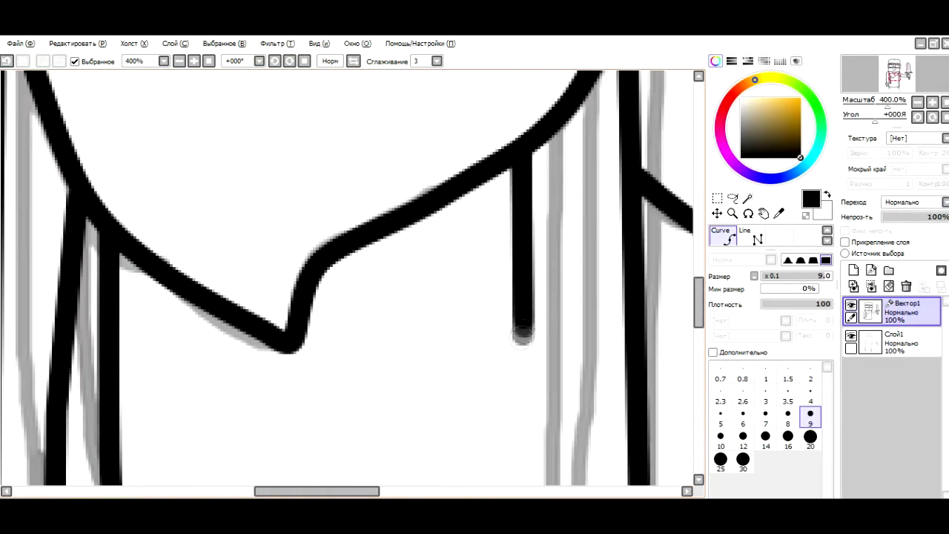
scroll(522, 334, "down", 1)
left_click(553, 457)
scroll(555, 159, "down", 1)
scroll(504, 385, "up", 1)
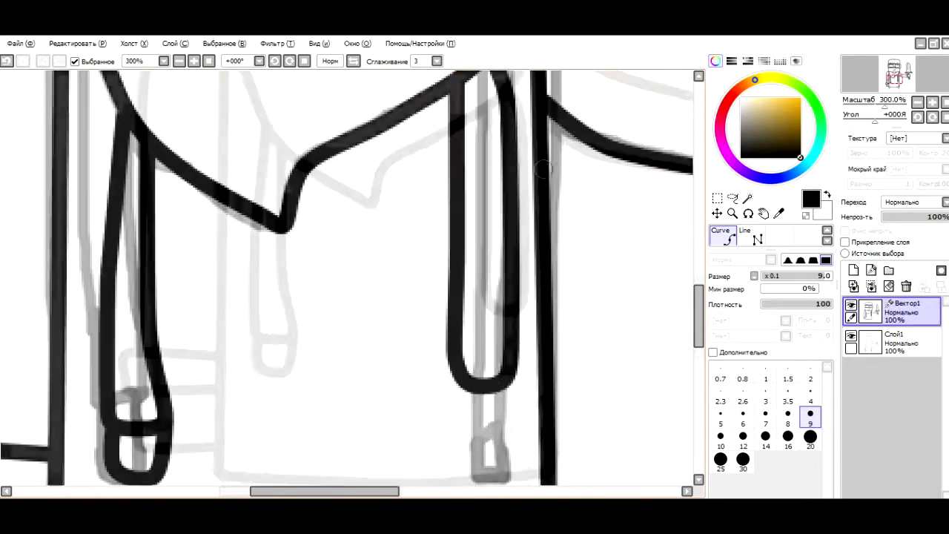
scroll(459, 368, "down", 3)
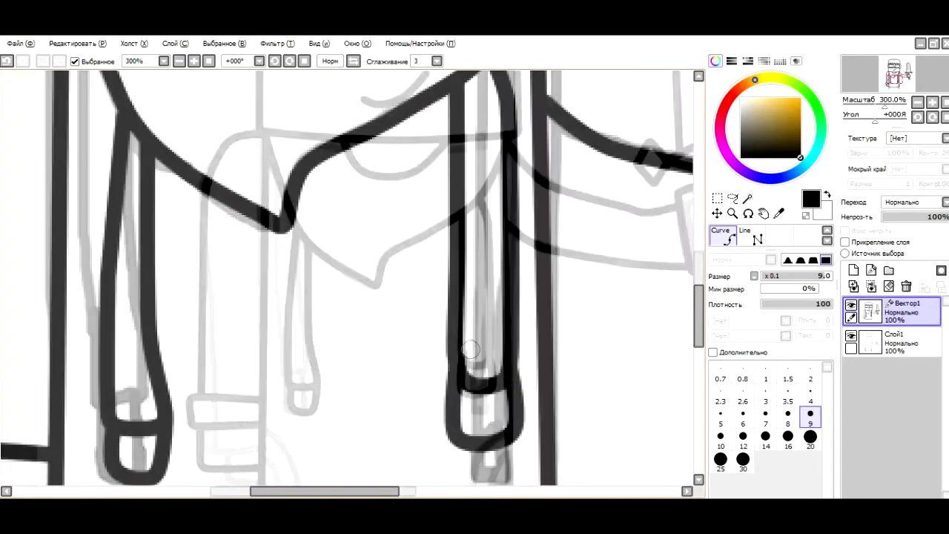
scroll(462, 131, "up", 4)
Trace the leg lines below the torso and the double-arc pockets at both hips.
scroll(460, 133, "down", 4)
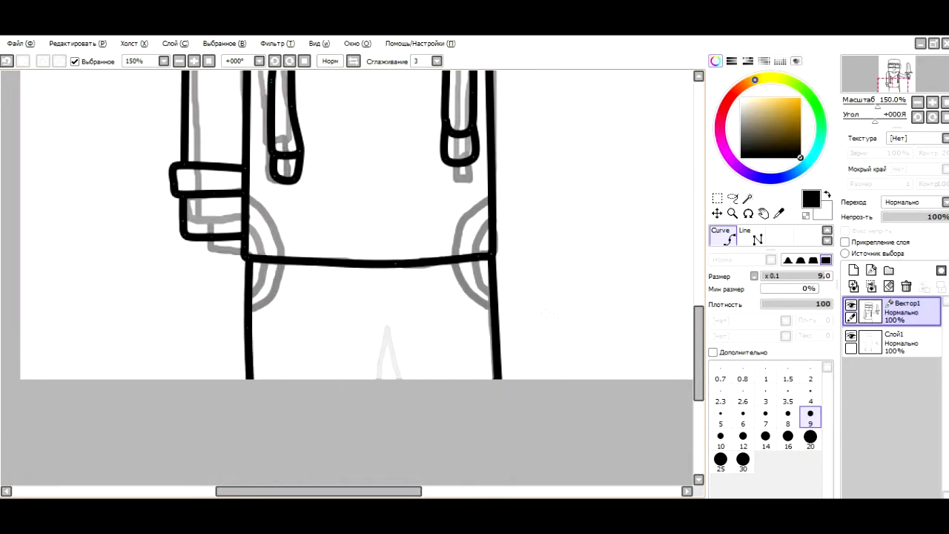
scroll(479, 150, "up", 2)
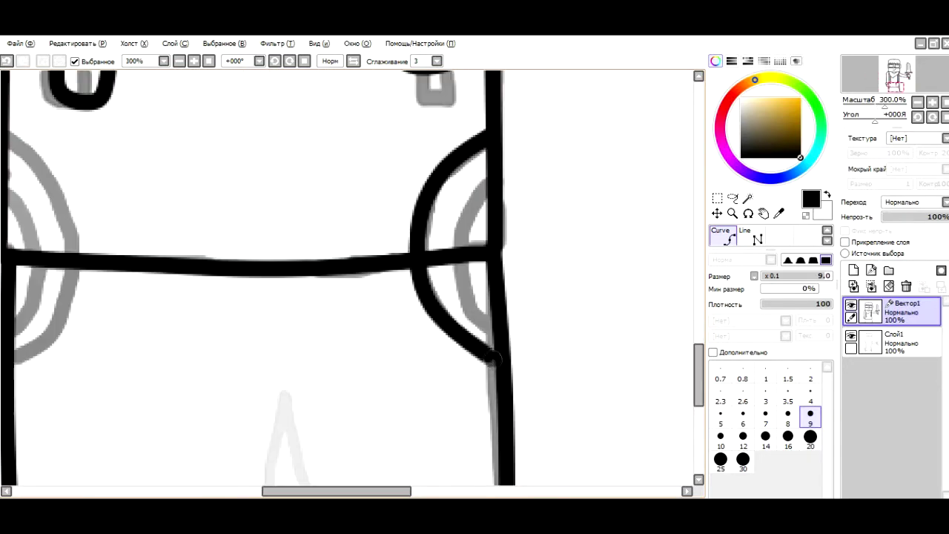
scroll(502, 337, "up", 1)
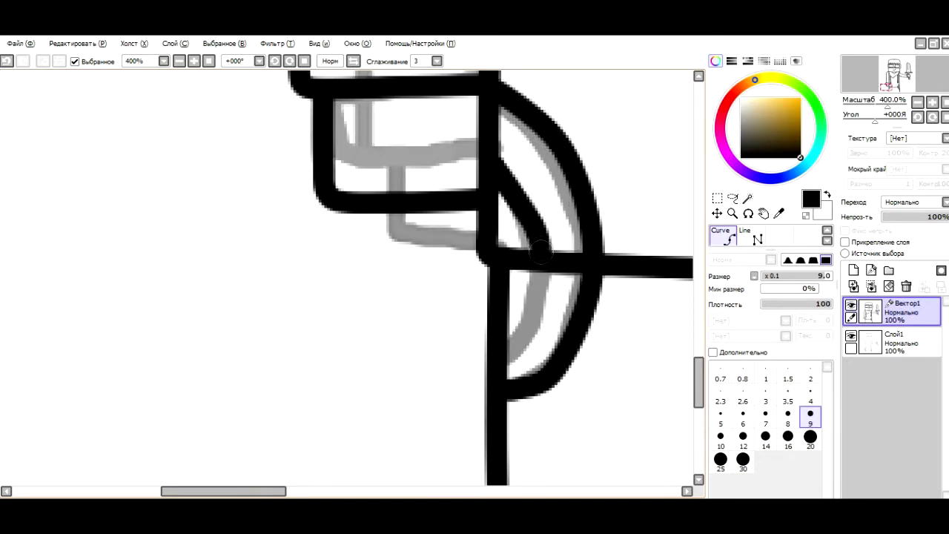
scroll(457, 301, "down", 1)
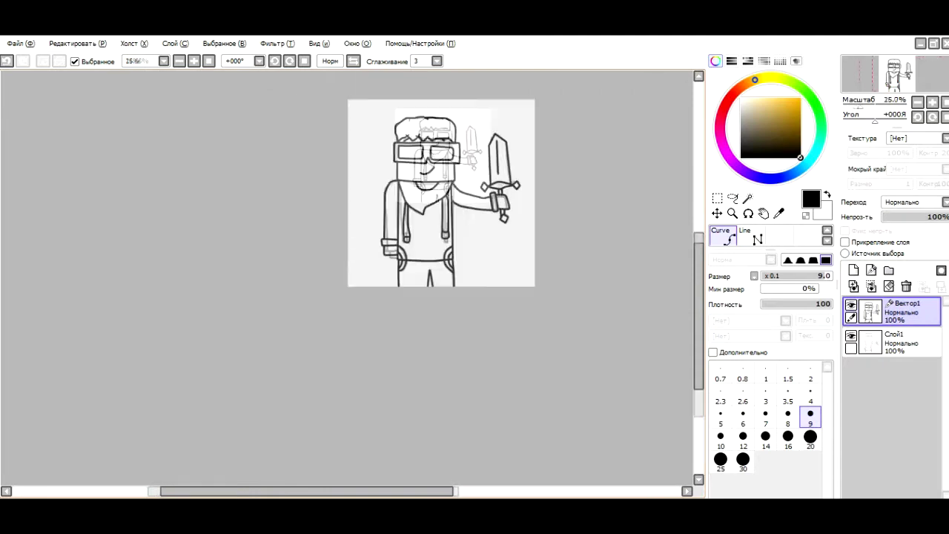
Taper the ends of the smile line and of the short stray strokes in the fringe with the Pressure tool.
scroll(348, 281, "up", 5)
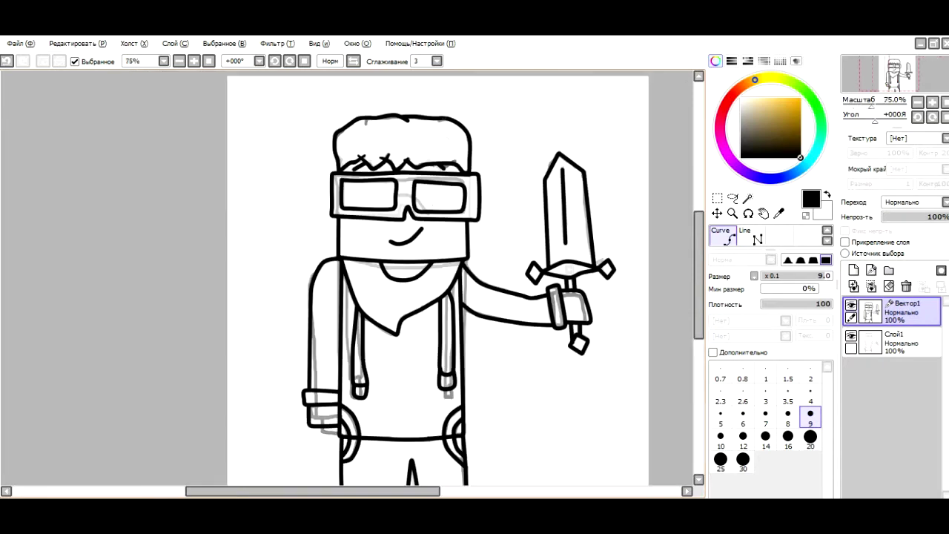
left_click(751, 235)
left_click_drag(407, 211, 398, 212)
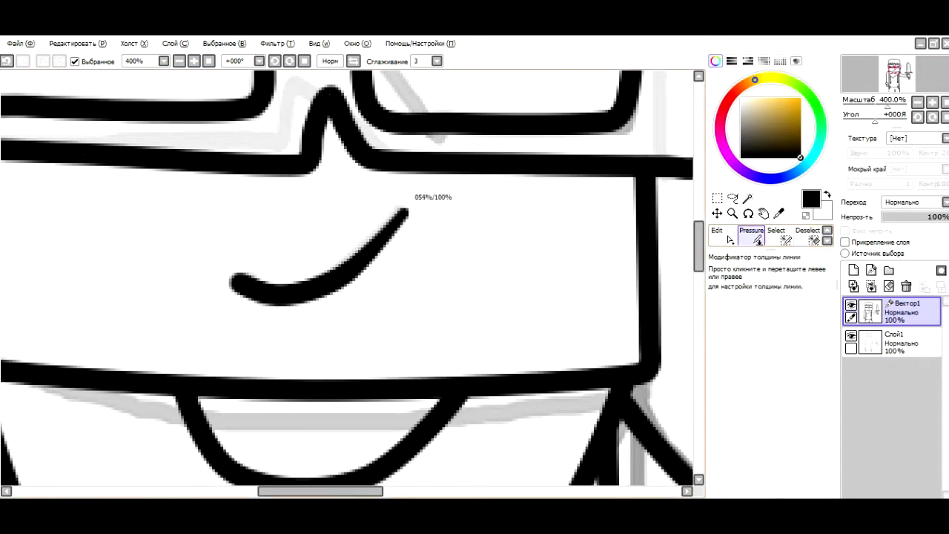
scroll(437, 216, "down", 3)
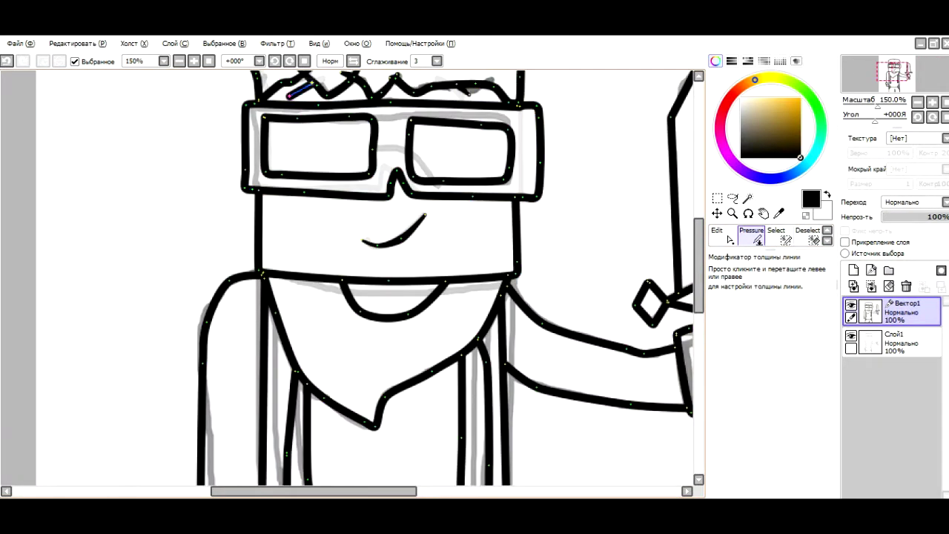
scroll(367, 282, "down", 2)
scroll(367, 281, "up", 2)
Choose the Magic Wand and add three empty layers beneath the vector line art layer.
left_click(747, 198)
left_click(853, 270)
left_click(853, 270)
left_click(853, 269)
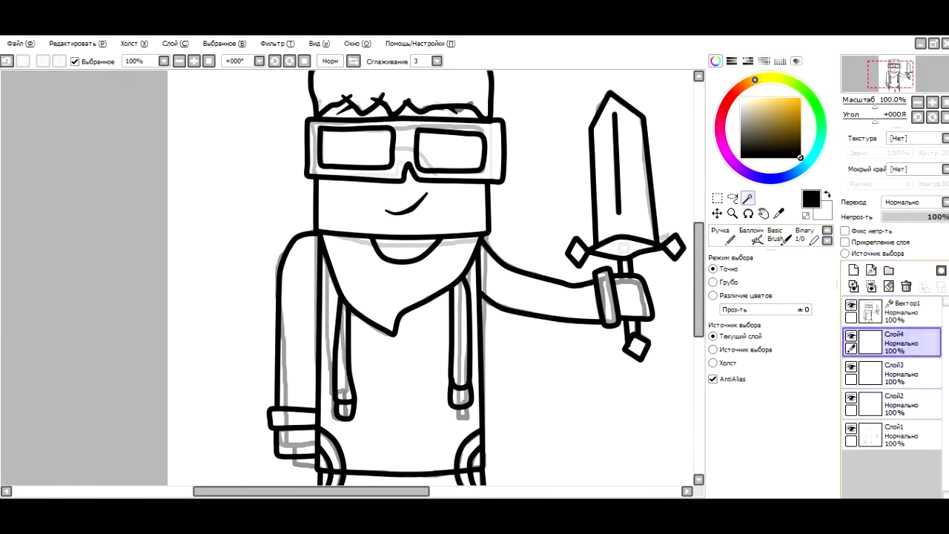
Delete the sketch layer and paint the selected hair area dark brown on layer Слой2.
left_click(901, 311)
scroll(352, 282, "down", 2)
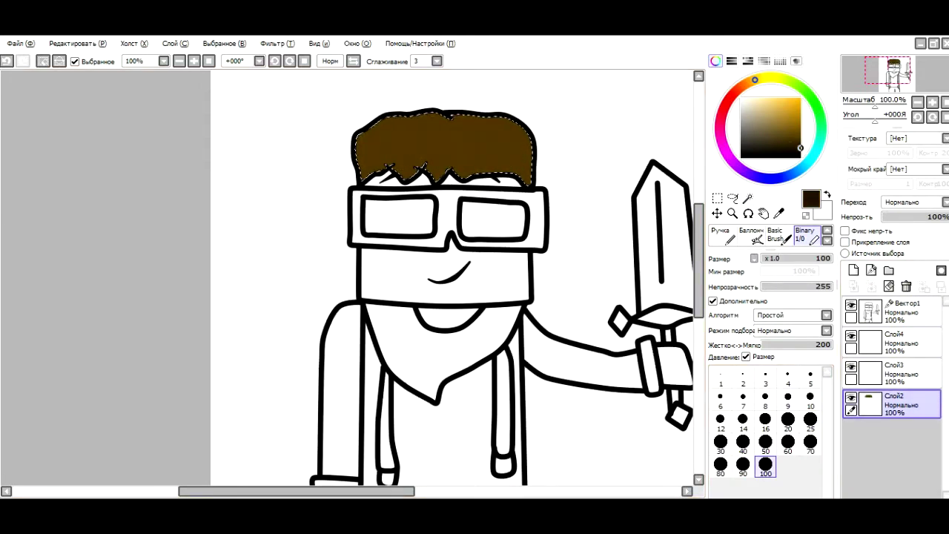
left_click_drag(504, 141, 480, 189)
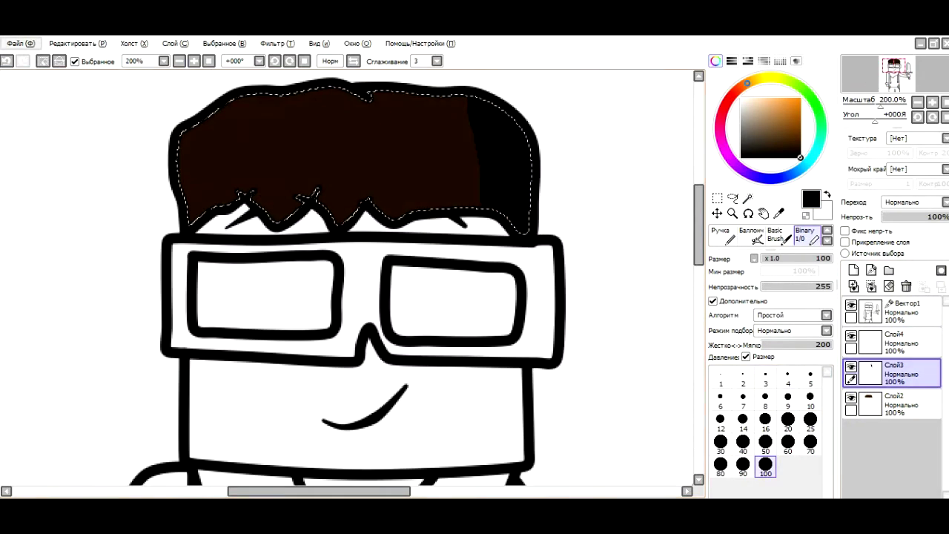
Shade the hair's right edge in black on layer Слой3 and blur the shadow into the brown.
key("b")
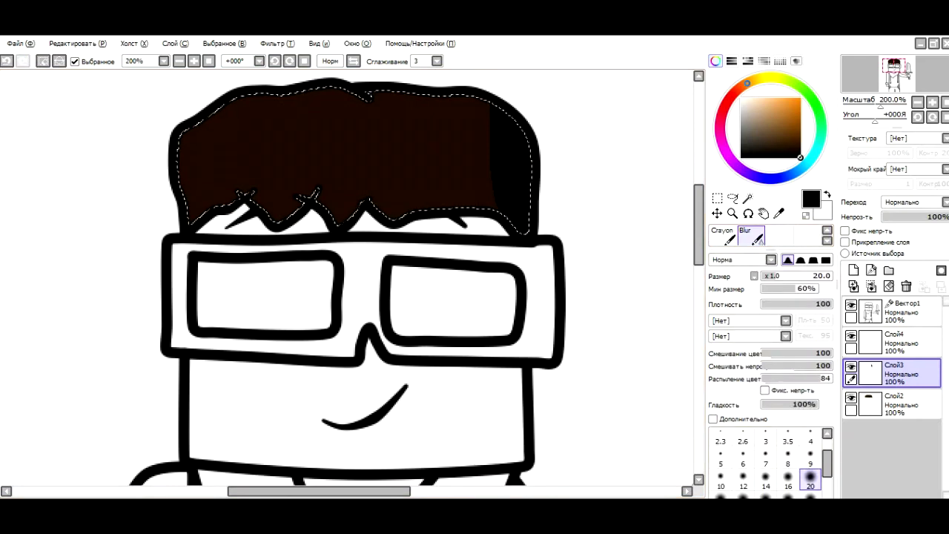
key("n")
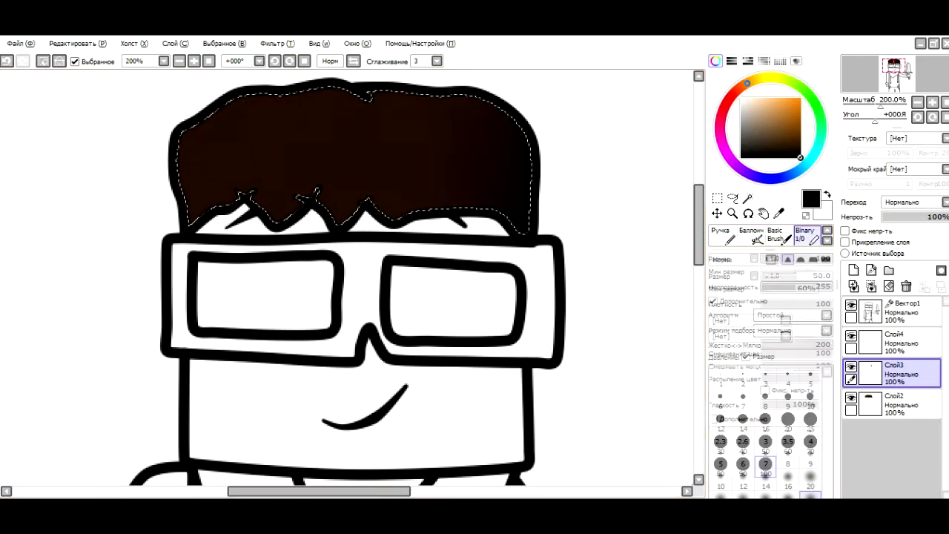
Paint black shadows beside the fringe strands and crown notch with a size 5 brush, and set layer Слой3's opacity to 32%.
scroll(349, 131, "up", 5)
key("bracketleft")
key("bracketleft")
key("bracketleft")
key("bracketleft")
key("bracketleft")
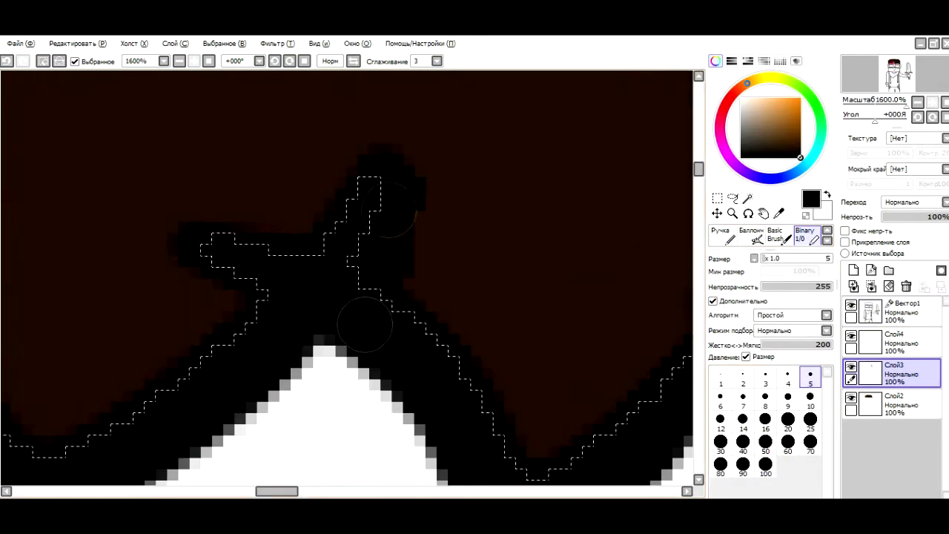
scroll(293, 234, "left", 2)
scroll(191, 241, "down", 4)
scroll(375, 115, "up", 3)
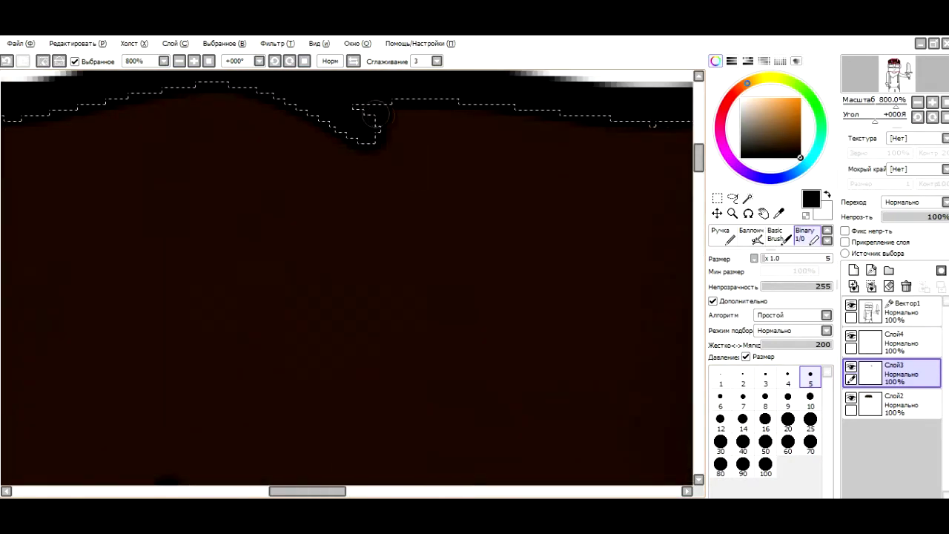
scroll(315, 297, "down", 3)
scroll(314, 297, "up", 2)
Paint white highlights beside the fringe strands and crown notch on layer Слой4 and lower the layer's opacity to 24%.
key("x")
scroll(430, 290, "up", 1)
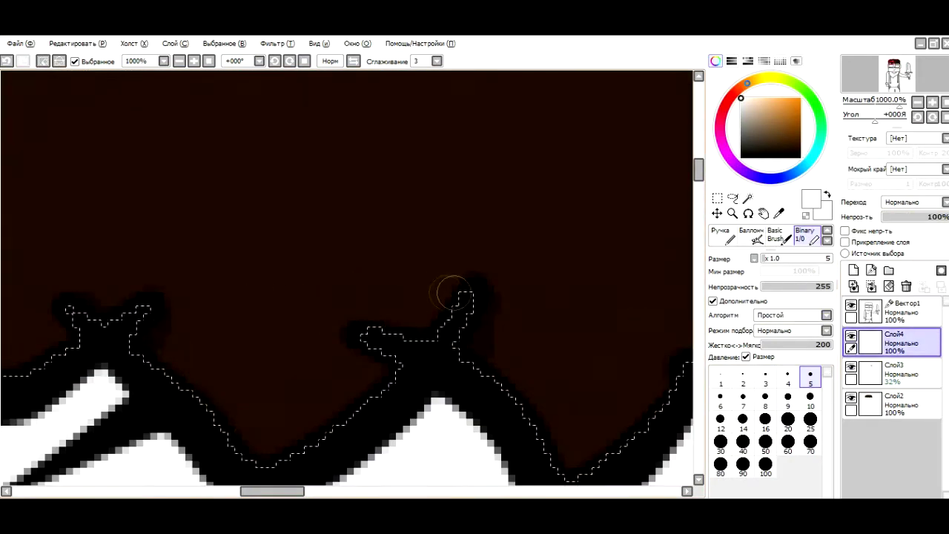
scroll(315, 297, "down", 1)
scroll(314, 297, "up", 1)
scroll(315, 297, "up", 2)
scroll(445, 296, "down", 2)
scroll(529, 312, "up", 2)
scroll(528, 311, "down", 8)
scroll(409, 315, "up", 4)
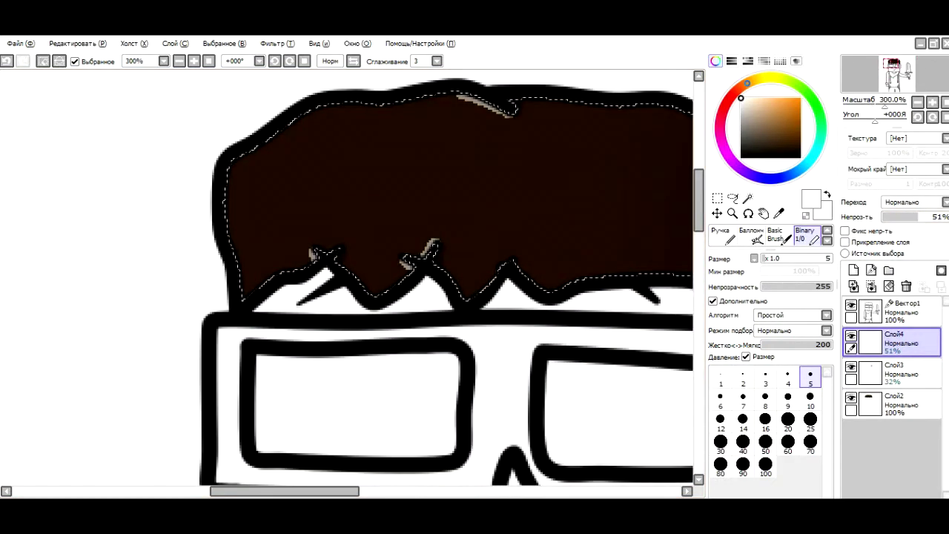
scroll(291, 208, "down", 2)
scroll(292, 208, "down", 4)
scroll(292, 208, "up", 3)
Select the forehead gaps beneath the hair and the face area on the line art layer with the Magic Wand.
key("w")
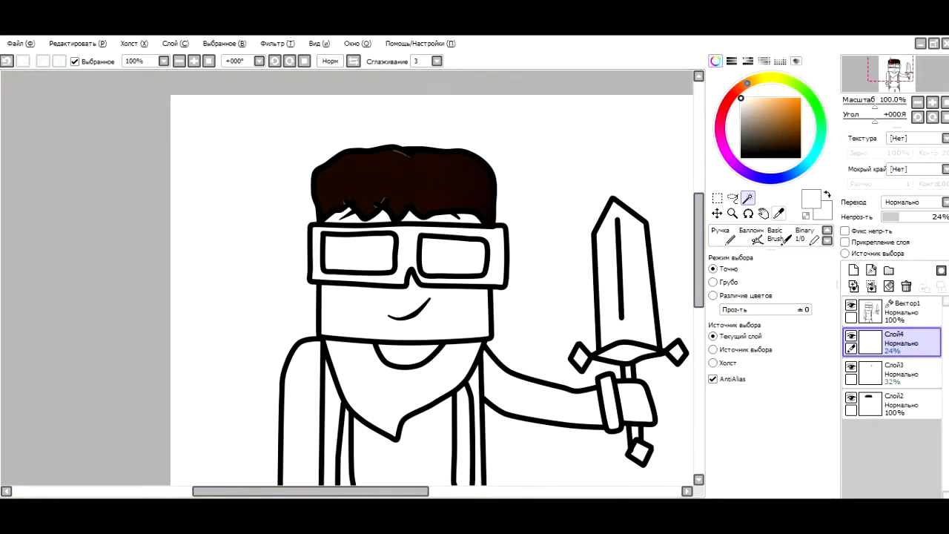
scroll(451, 217, "up", 3)
left_click(450, 217)
scroll(450, 218, "up", 3)
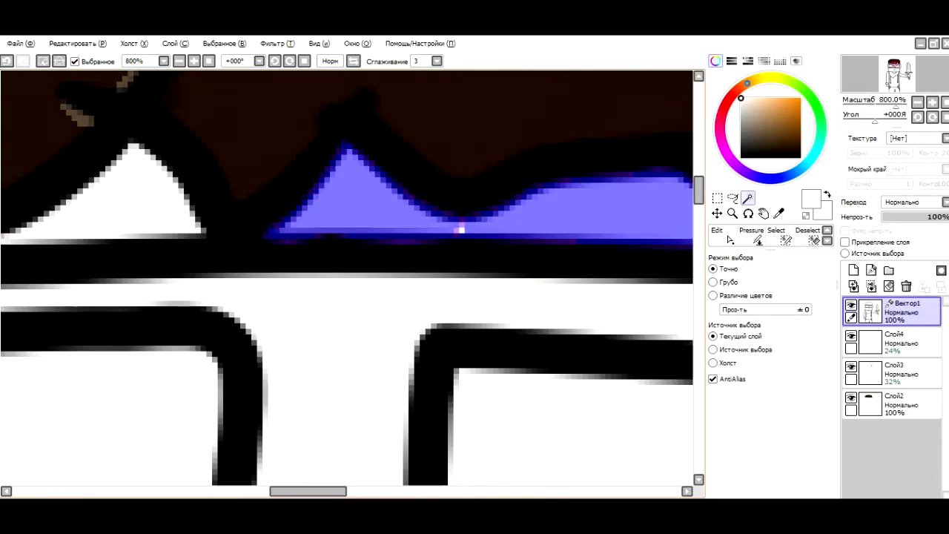
scroll(649, 241, "down", 6)
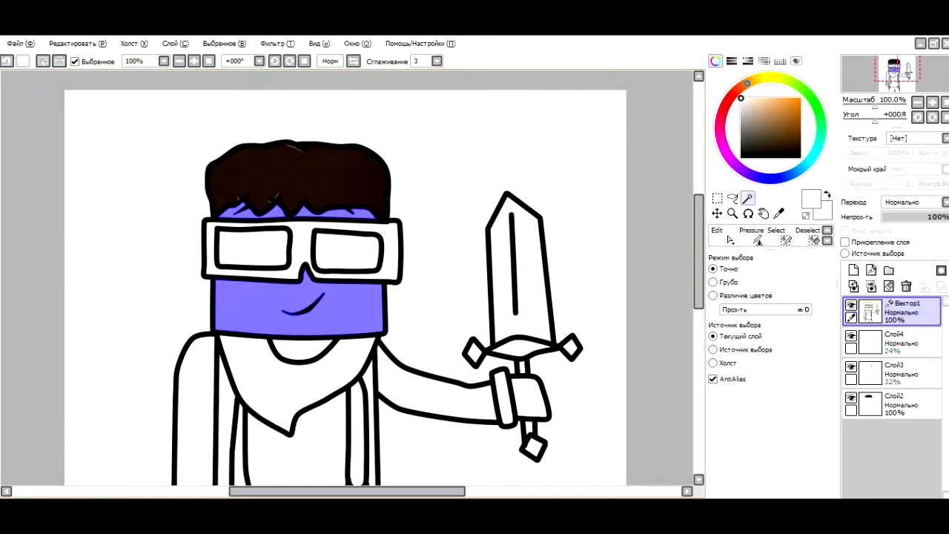
Add the neck and both hands to the skin selection.
scroll(300, 349, "up", 3)
left_click(301, 349)
scroll(300, 348, "down", 2)
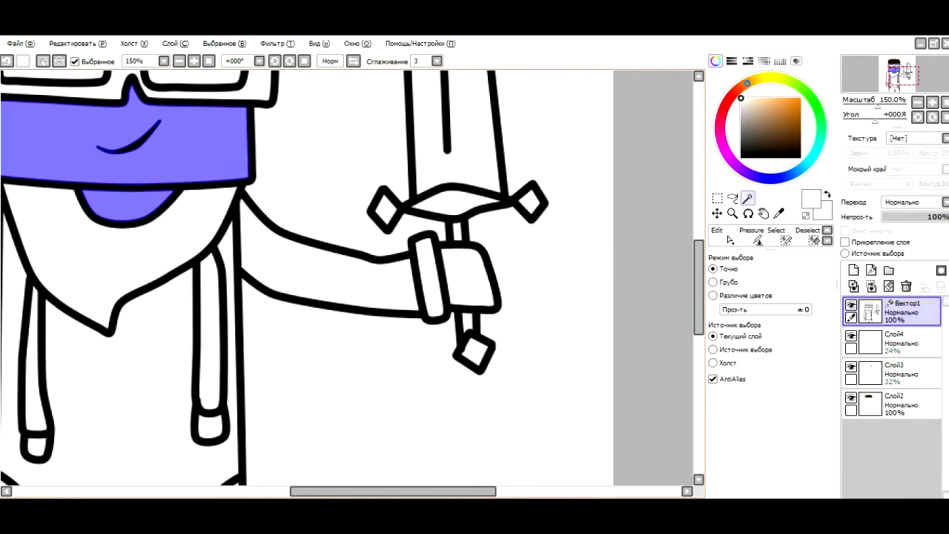
left_click(526, 396)
scroll(526, 396, "down", 1)
scroll(427, 276, "down", 3)
scroll(426, 276, "up", 3)
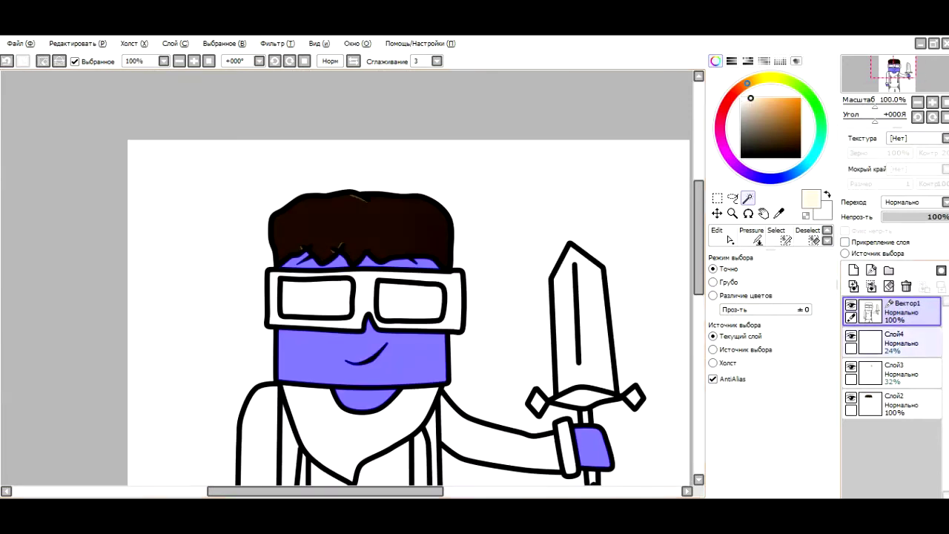
Paint the selected skin areas light peach on layer Слой2 with the size 100 Binary brush.
left_click(890, 404)
left_click(805, 235)
scroll(465, 348, "down", 1)
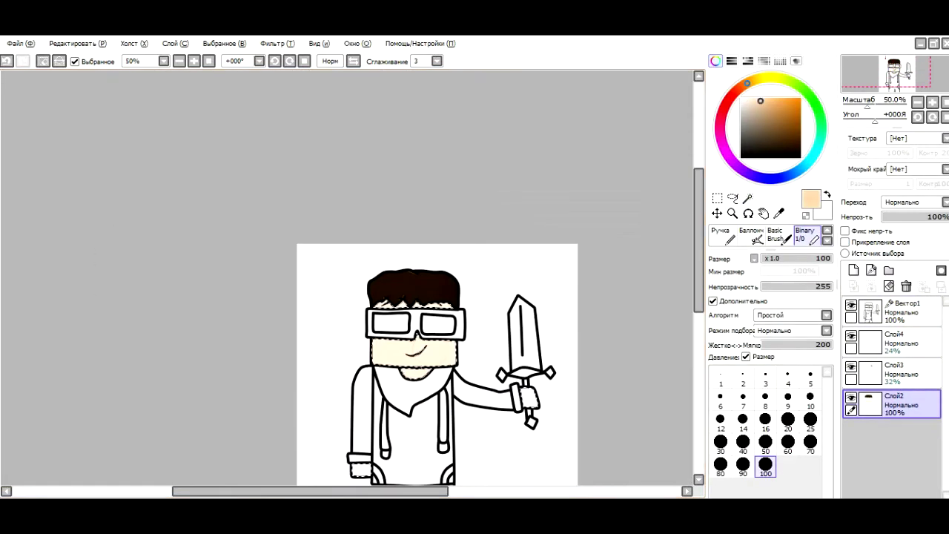
scroll(504, 207, "up", 1)
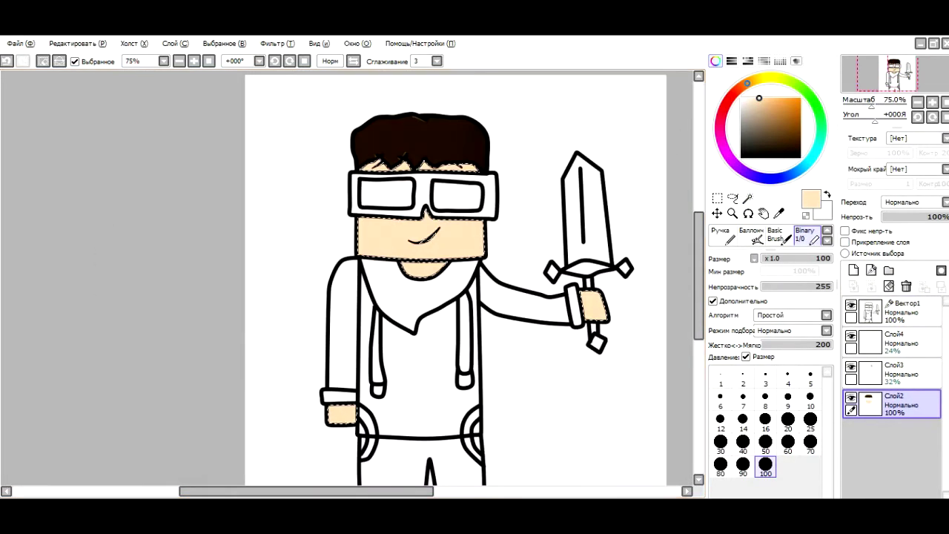
Shade the neck beneath the chin with black on layer Слой3 using the size 100 Binary brush.
left_click(890, 372)
scroll(472, 252, "up", 2)
left_click(378, 222, "alt")
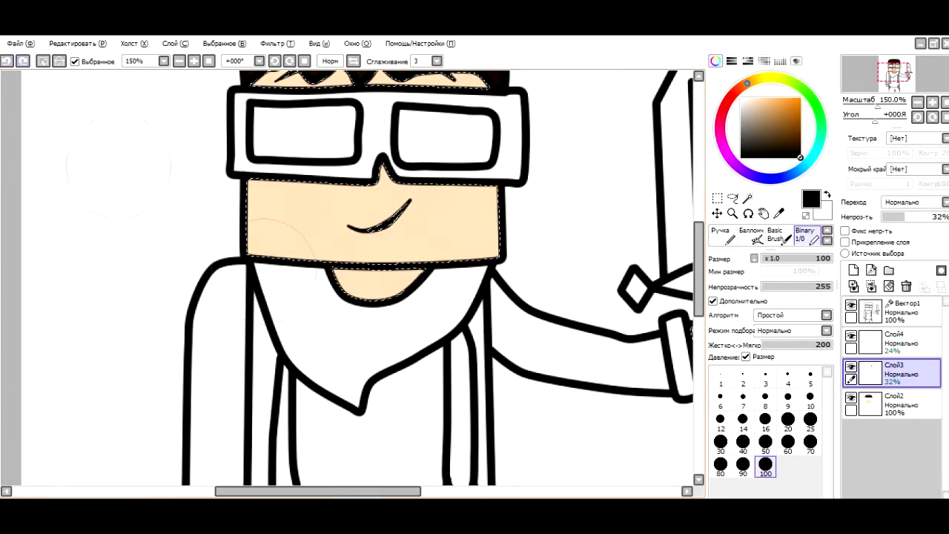
scroll(408, 328, "down", 2)
scroll(331, 250, "up", 2)
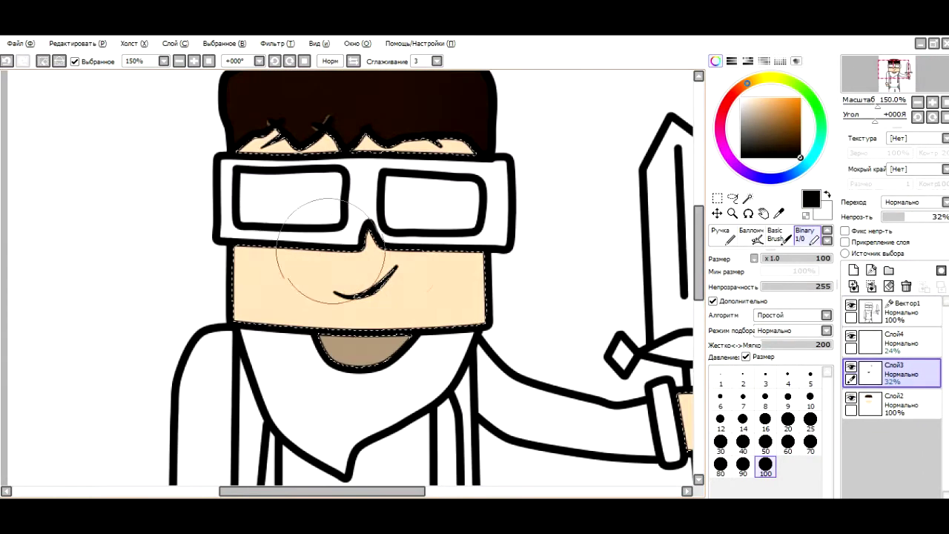
Paint soft shading beneath the smile on layer Слой3 with the size 9 Basic Brush and raise the layer's opacity to 58%.
left_click(894, 342)
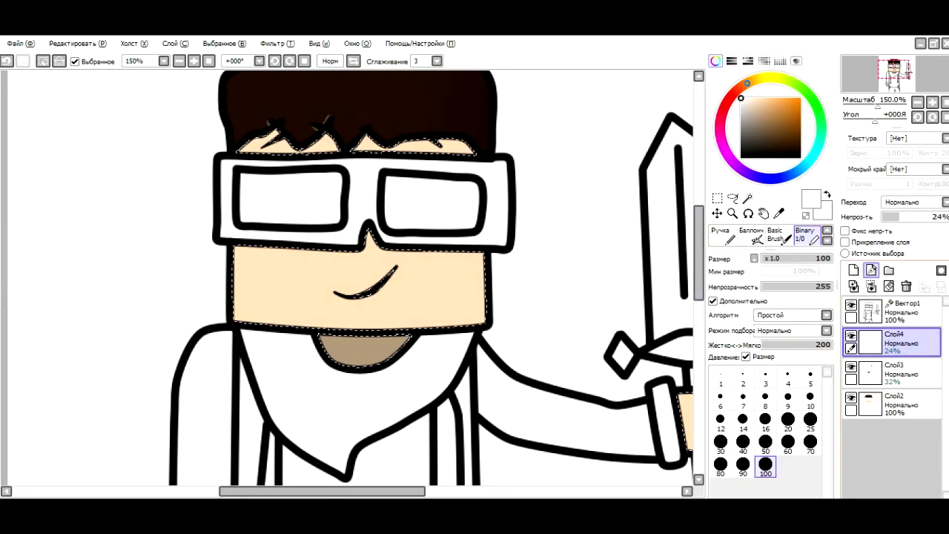
scroll(270, 183, "up", 2)
key("b")
scroll(343, 394, "up", 3)
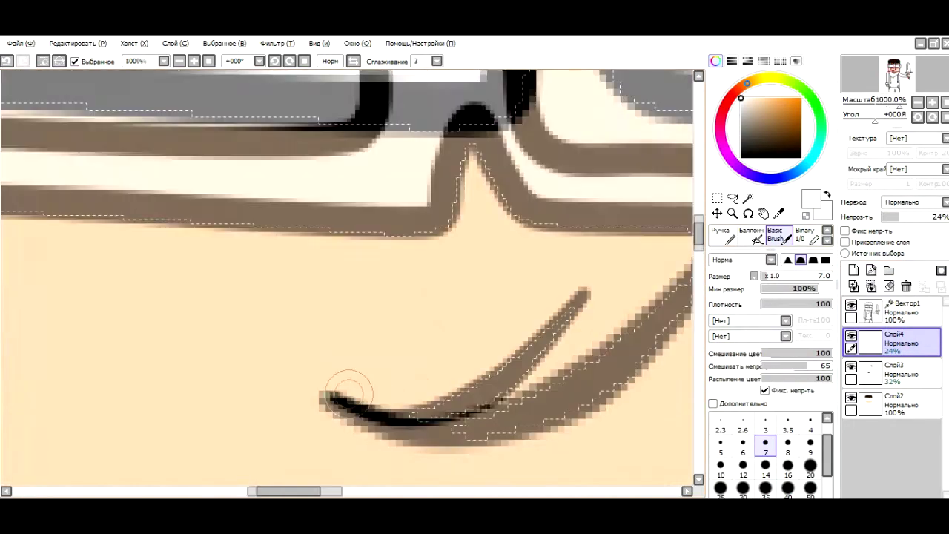
left_click(599, 236, "alt")
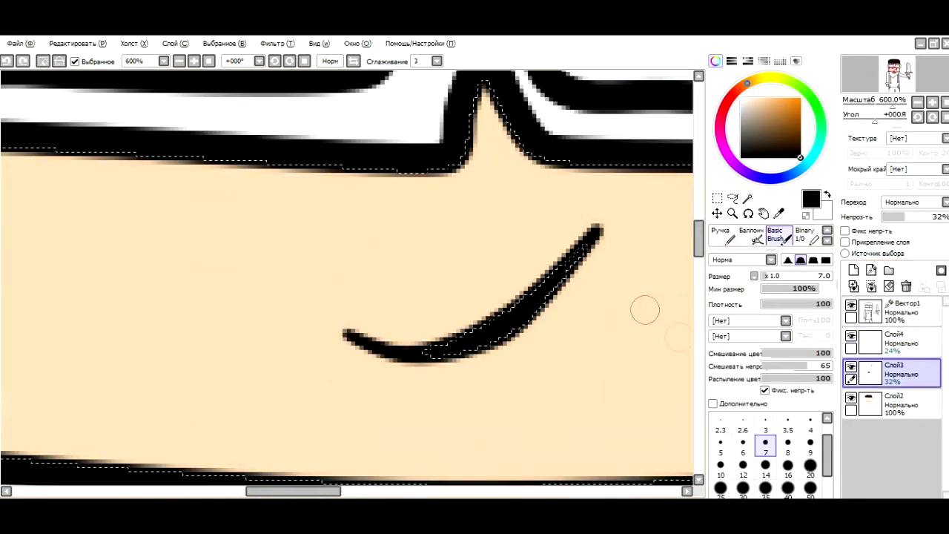
key("bracketright")
key("bracketright")
scroll(630, 275, "up", 2)
scroll(679, 315, "down", 3)
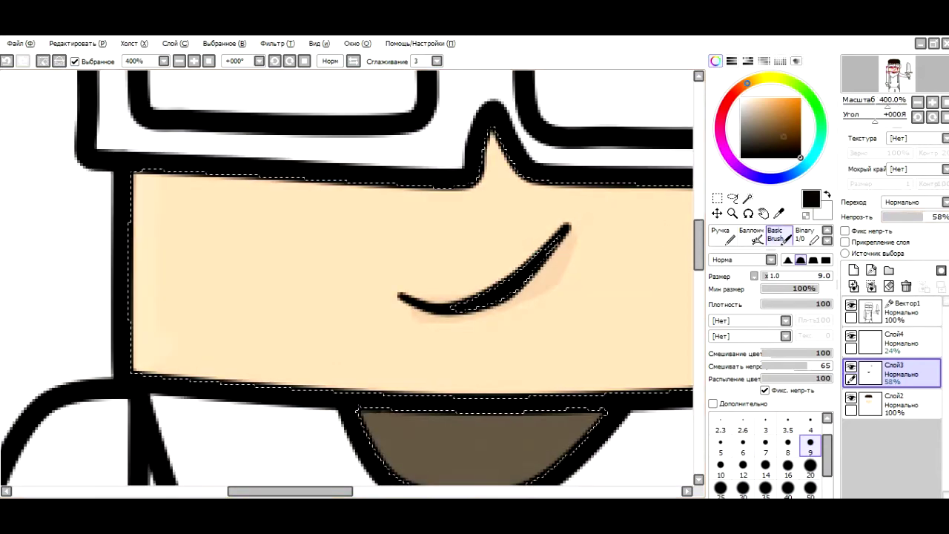
Paint a white highlight above the smile on layer Слой4 with the size 5 Binary brush.
left_click(679, 315, "alt")
scroll(679, 315, "up", 1)
left_click(805, 234)
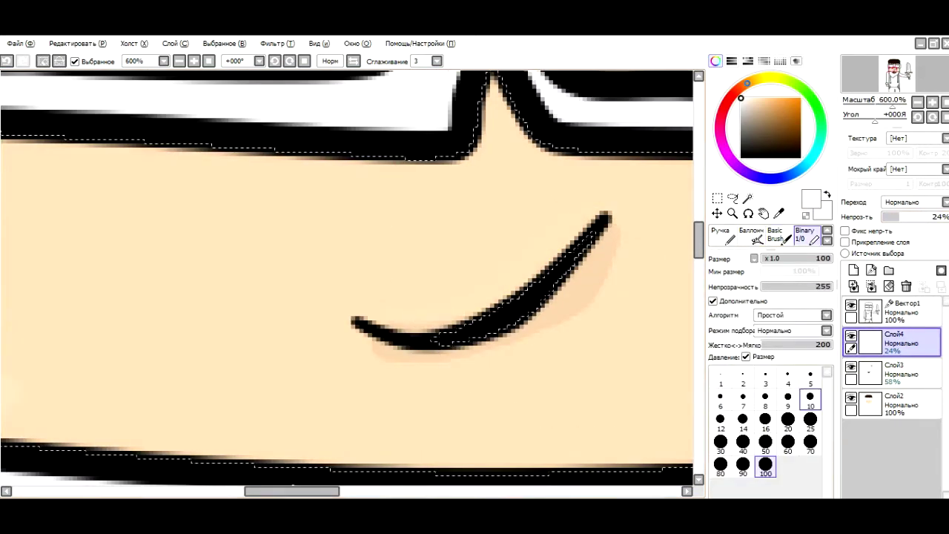
scroll(387, 327, "down", 3)
scroll(364, 164, "up", 2)
scroll(364, 164, "down", 2)
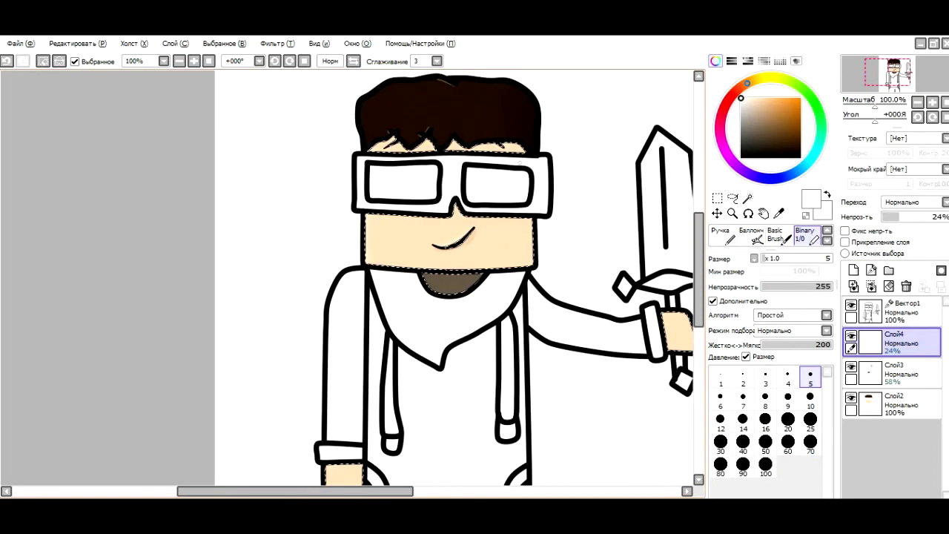
Lower the opacity of shadow layer Слой3 to 35%.
scroll(445, 282, "up", 3)
left_click(893, 371)
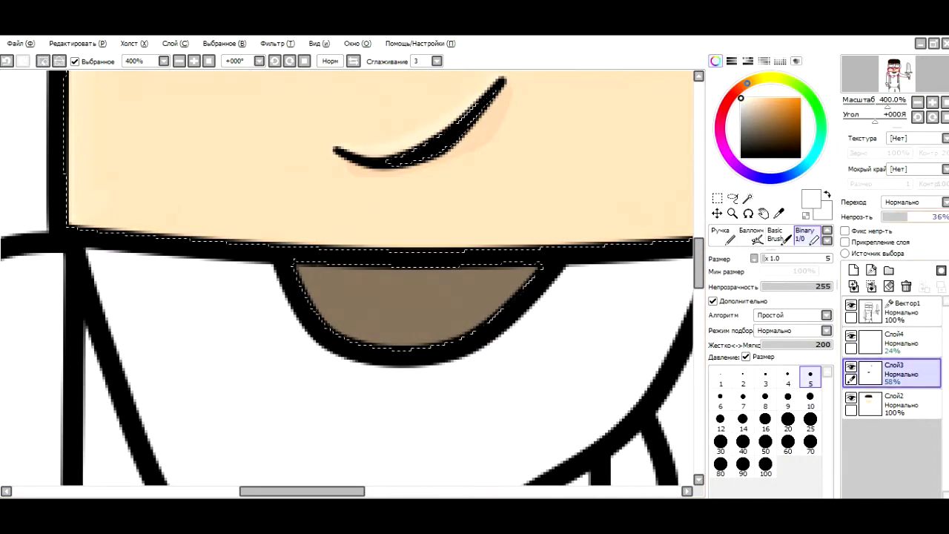
left_click_drag(919, 217, 904, 217)
scroll(353, 281, "down", 4)
scroll(386, 281, "up", 2)
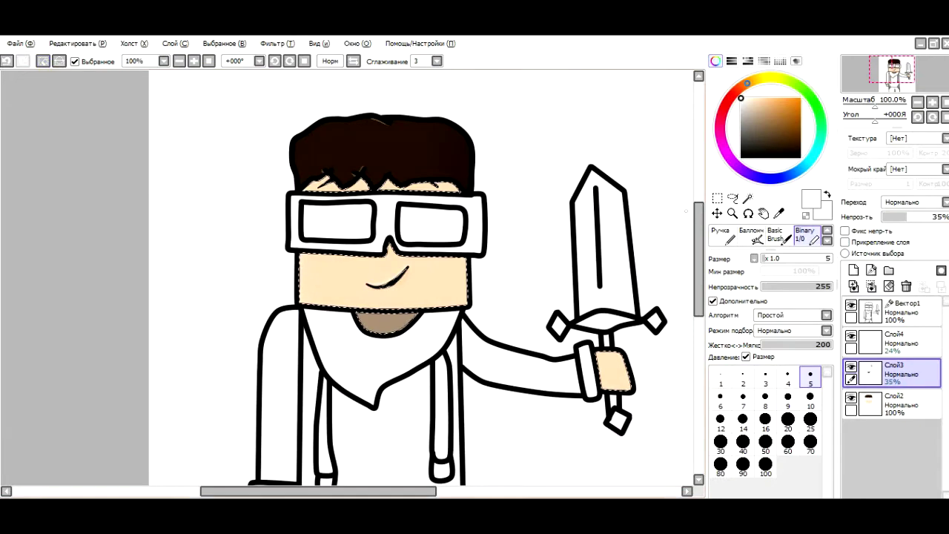
key("x")
left_click(894, 404)
scroll(370, 282, "up", 1)
left_click(765, 466)
scroll(415, 334, "down", 2)
scroll(476, 398, "up", 2)
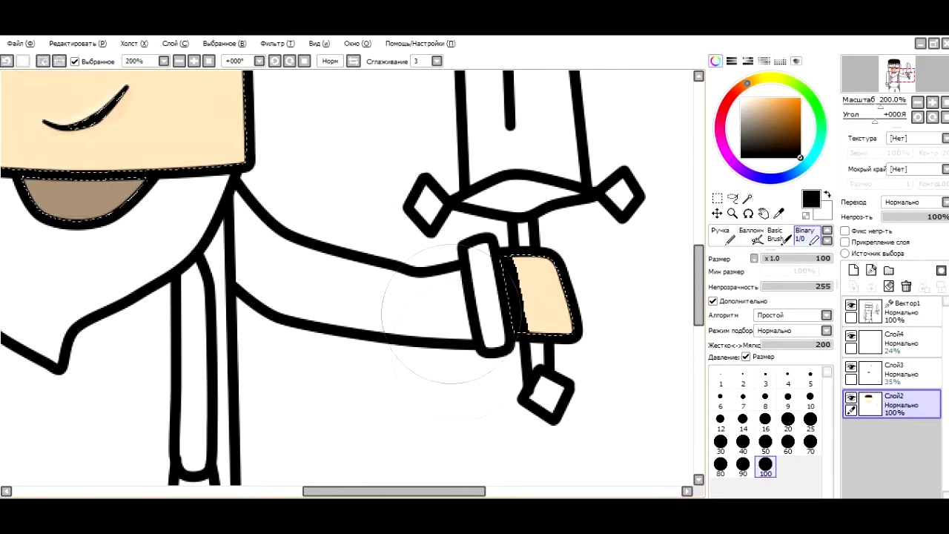
scroll(476, 398, "down", 2)
Shade both hands beside the sleeve cuffs with black on layer Слой3 using the size 10 Binary brush.
left_click(894, 370)
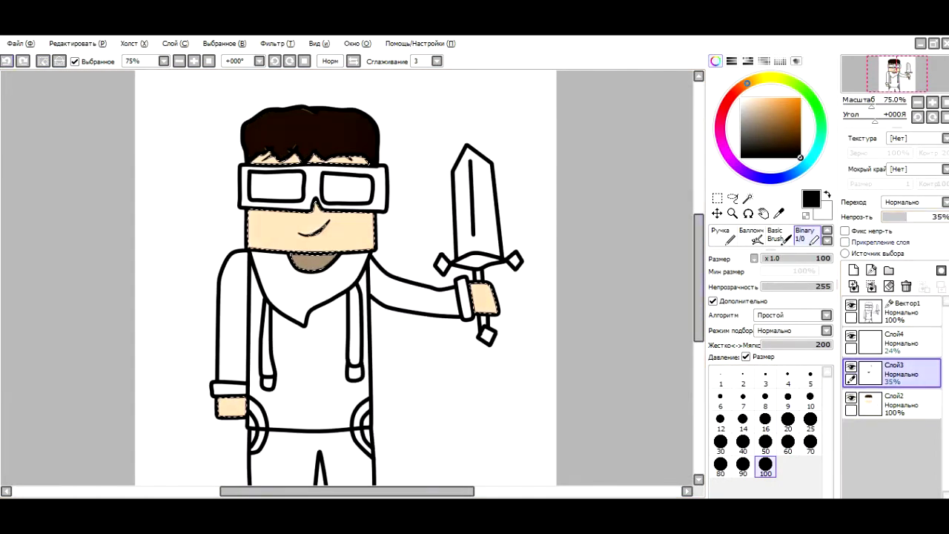
scroll(418, 308, "up", 2)
left_click(810, 399)
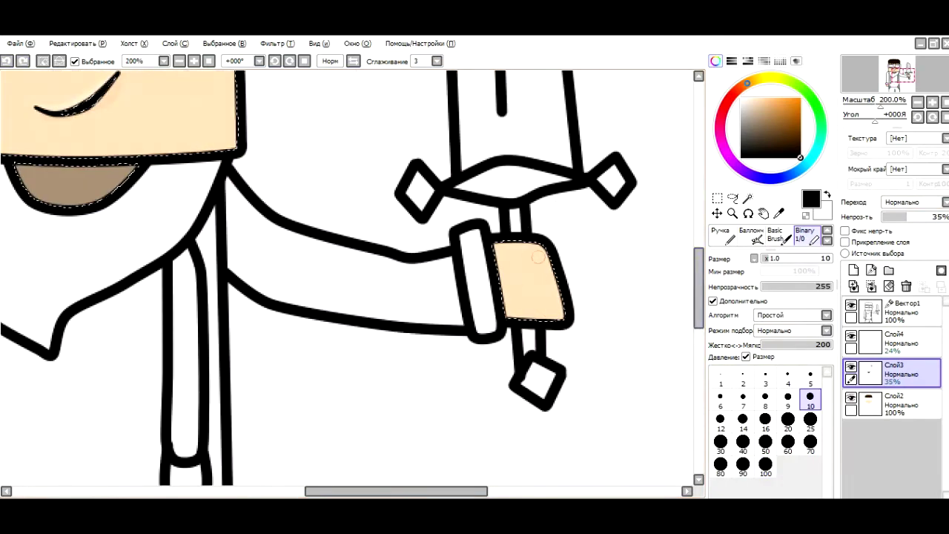
scroll(534, 289, "up", 2)
scroll(445, 297, "down", 3)
scroll(290, 363, "up", 4)
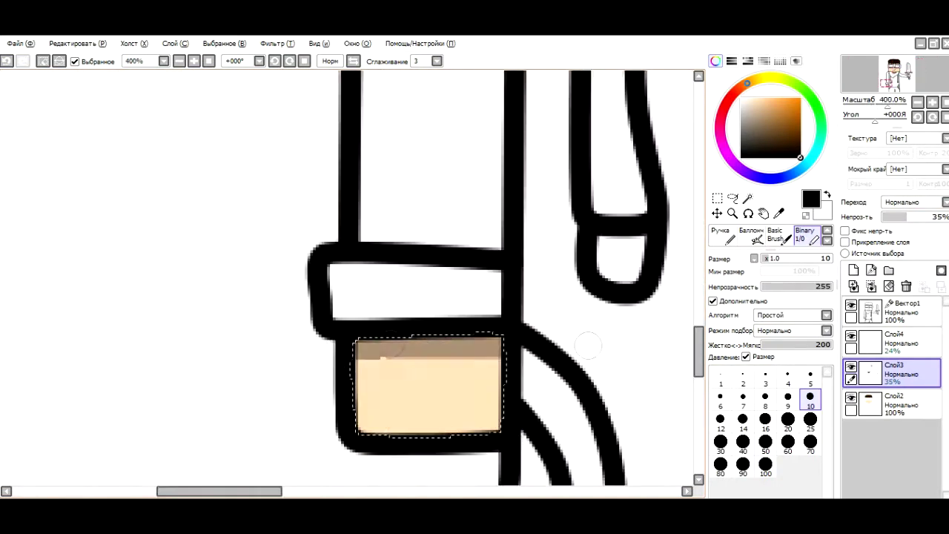
scroll(291, 363, "down", 3)
Paint white highlights along the outer edges of both hands on layer Слой4 and clear the selection.
key("x")
left_click(894, 341)
scroll(291, 363, "up", 3)
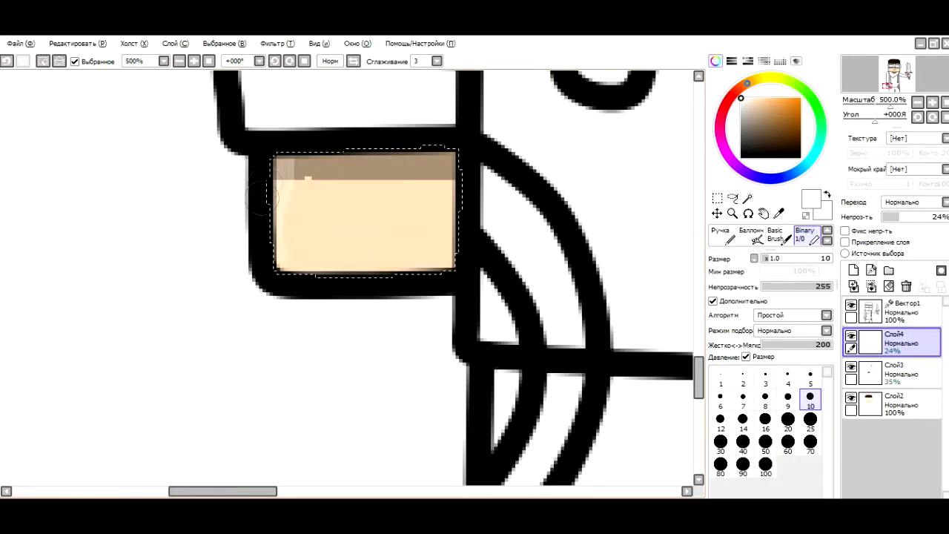
scroll(263, 197, "down", 4)
scroll(560, 248, "up", 3)
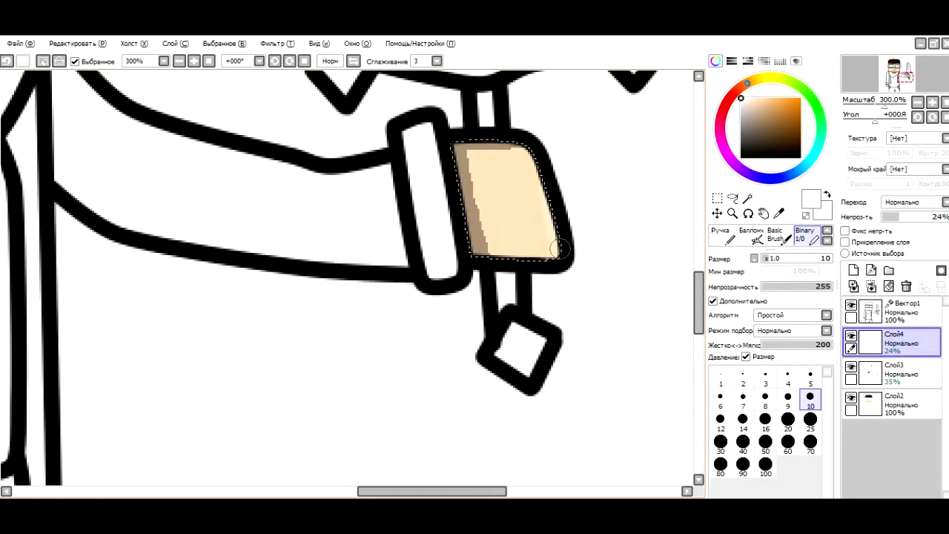
scroll(559, 248, "down", 4)
scroll(348, 275, "up", 4)
scroll(97, 91, "down", 1)
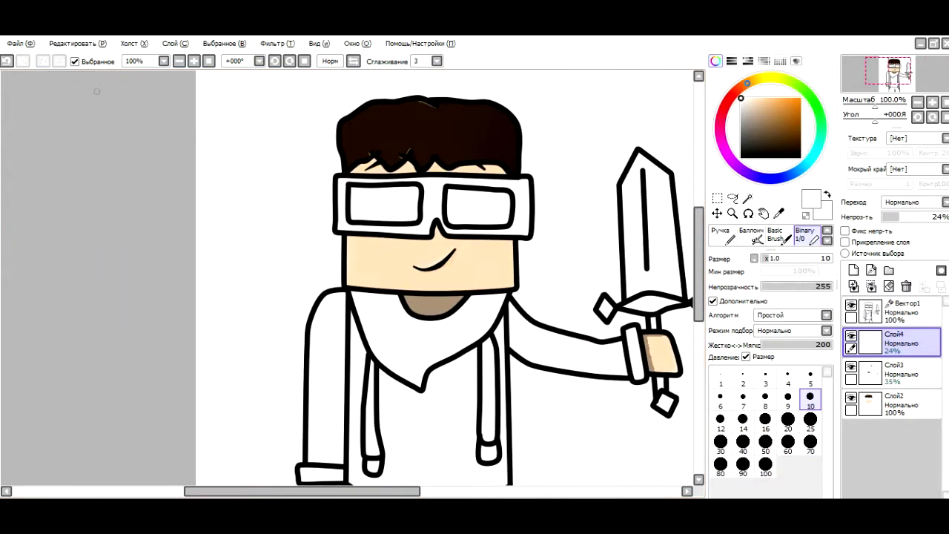
Select both goggle lenses on line art layer Вектор1 with the Magic Wand.
left_click(897, 310)
scroll(458, 156, "up", 1)
left_click(748, 198)
left_click(304, 204)
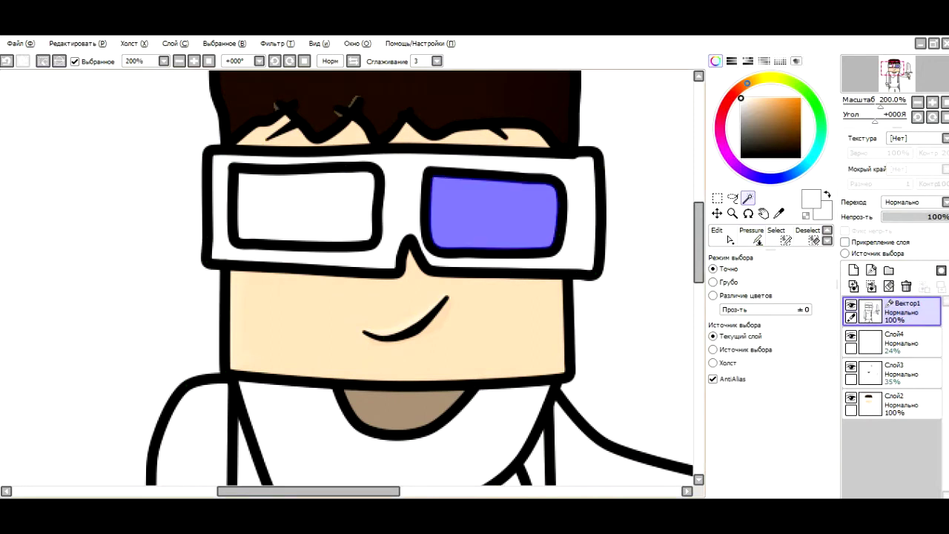
left_click(493, 212)
left_click(800, 157)
left_click(890, 404)
left_click(804, 234)
left_click(765, 465)
left_click_drag(445, 222, 548, 193)
key("ctrl+z")
key("ctrl+y")
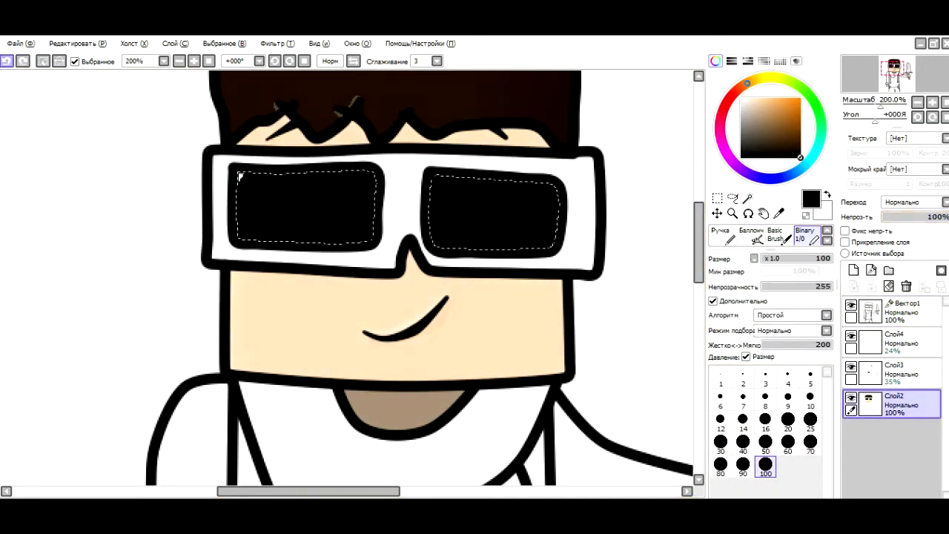
Paint both lenses black on a new layer at 42% opacity, and fill them with the light peach skin color on Слой2.
left_click(853, 270)
left_click_drag(297, 204, 497, 211)
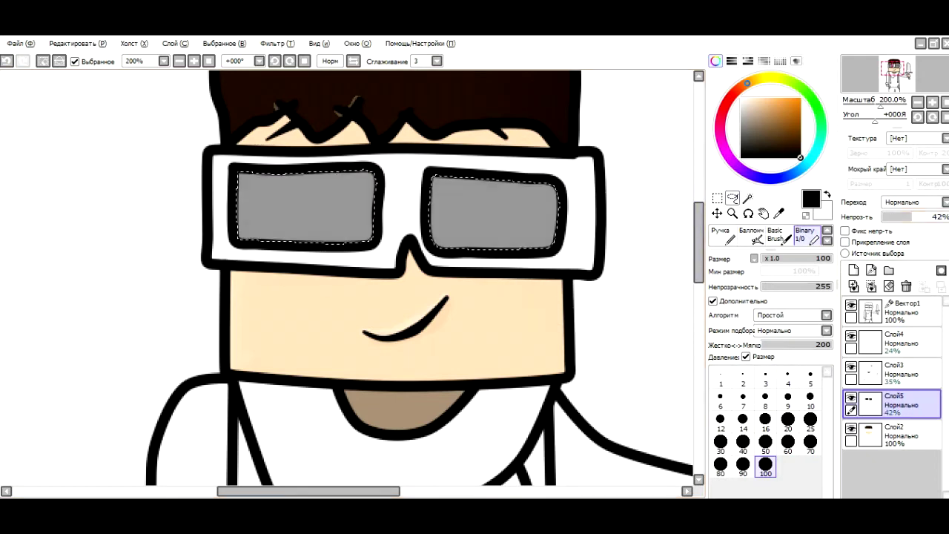
left_click(889, 436)
left_click(400, 411, "alt")
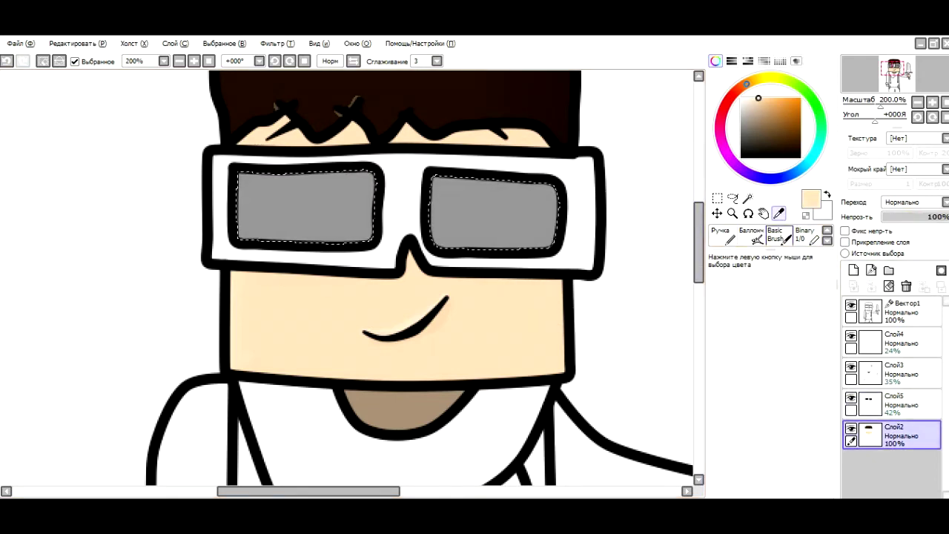
left_click_drag(244, 204, 548, 222)
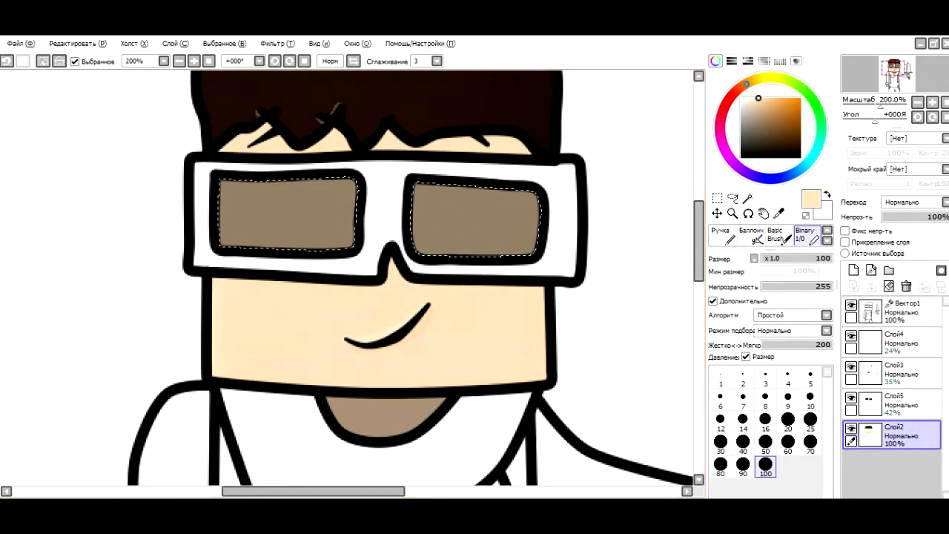
Paint white diagonal glare streaks across both lenses on layer Слой4 with the Binary brush at sizes 25 and 10.
left_click(896, 343)
left_click(810, 419)
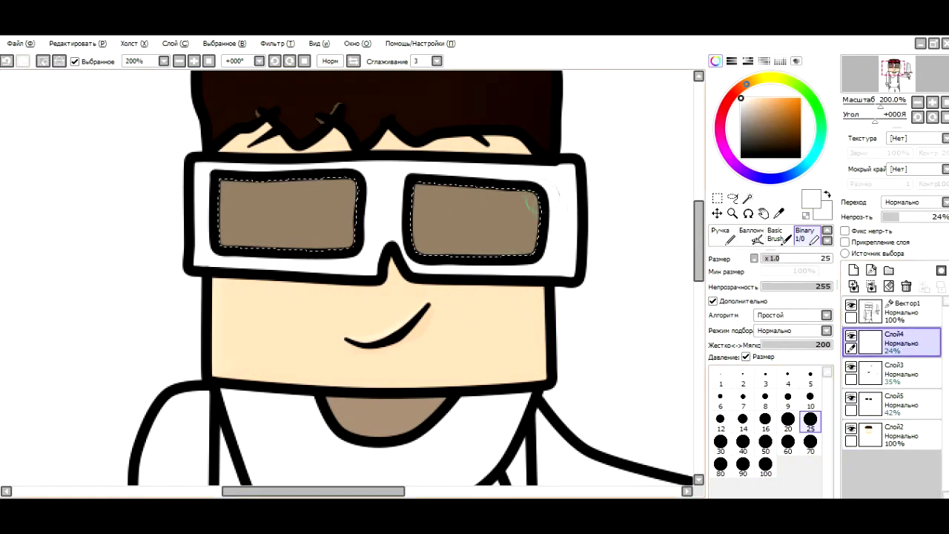
left_click_drag(493, 191, 463, 251)
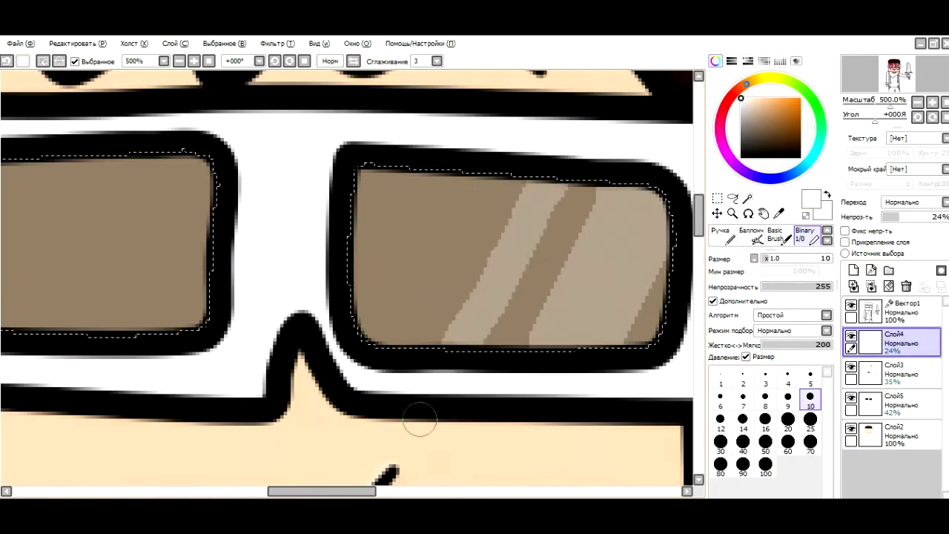
left_click_drag(340, 181, 306, 247)
key("bracketleft")
key("bracketleft")
key("bracketleft")
key("bracketleft")
key("bracketleft")
scroll(304, 202, "down", 5)
scroll(304, 202, "up", 5)
scroll(304, 202, "down", 5)
scroll(300, 230, "up", 6)
Paint a round white eye inside each lens on layer Слой2 with the size 60 Binary brush.
left_click(810, 420)
key("minus")
key("minus")
left_click(897, 434)
left_click(788, 442)
left_click(517, 290)
key("minus")
left_click(368, 222)
Place a black pupil in the center of each eye with the size 30 brush.
key("bracketleft")
key("bracketleft")
key("bracketleft")
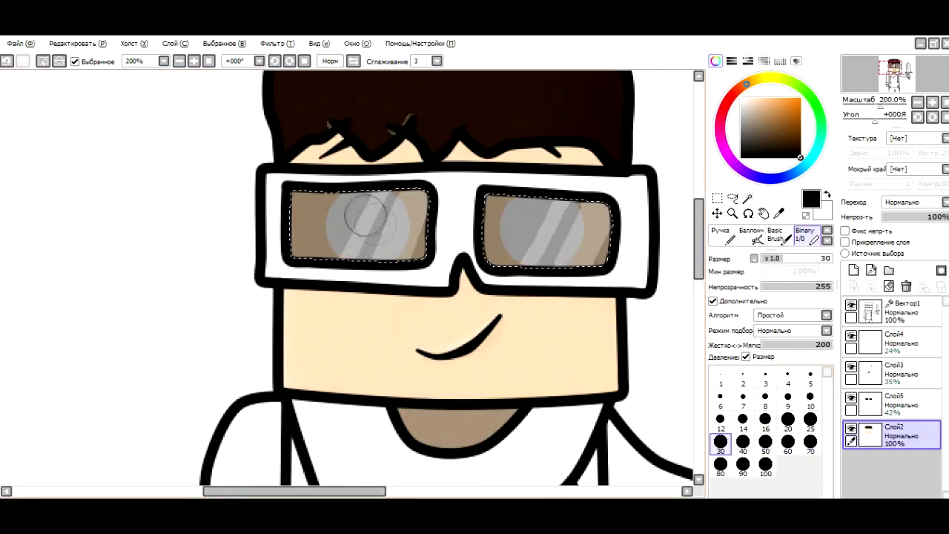
left_click(366, 220)
left_click(546, 228)
Add small white glints to both pupils on layer Слой2, reducing the Binary brush to size 10.
key("minus")
key("plus")
key("plus")
key("plus")
key("plus")
left_click(462, 275)
key("bracketleft")
key("bracketleft")
key("bracketleft")
key("bracketleft")
key("bracketleft")
key("bracketleft")
key("minus")
key("minus")
key("minus")
key("minus")
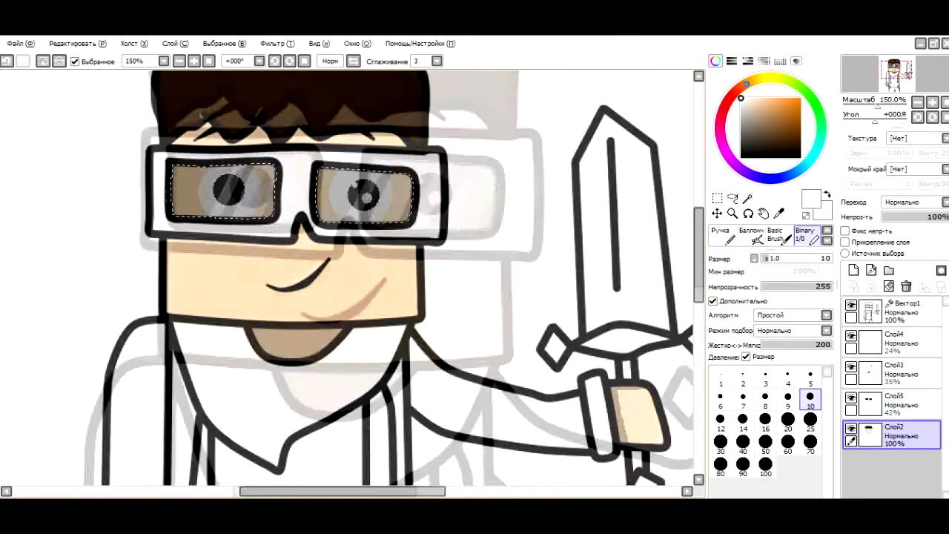
key("plus")
key("plus")
key("minus")
key("minus")
key("minus")
key("minus")
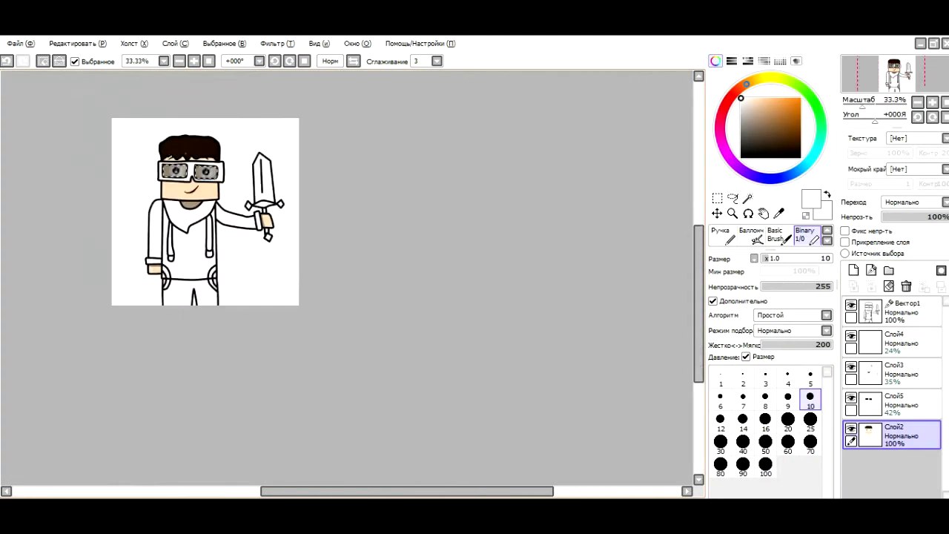
Clear the lens selection and select the goggle frame on line art layer Вектор1 with the Magic Wand.
key("plus")
key("plus")
key("plus")
key("ctrl+d")
key("w")
left_click(911, 311)
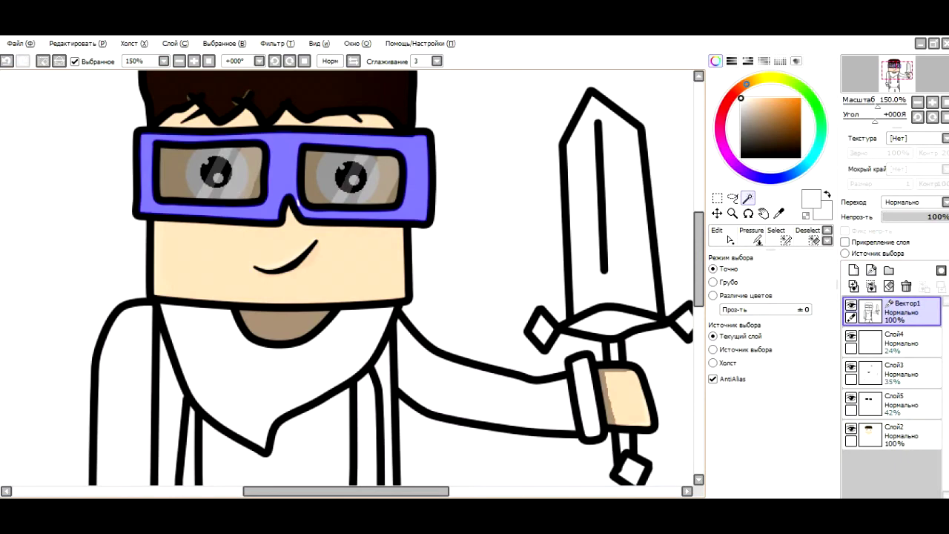
key("plus")
key("plus")
key("plus")
key("minus")
key("minus")
key("minus")
key("minus")
key("ctrl+z")
key("minus")
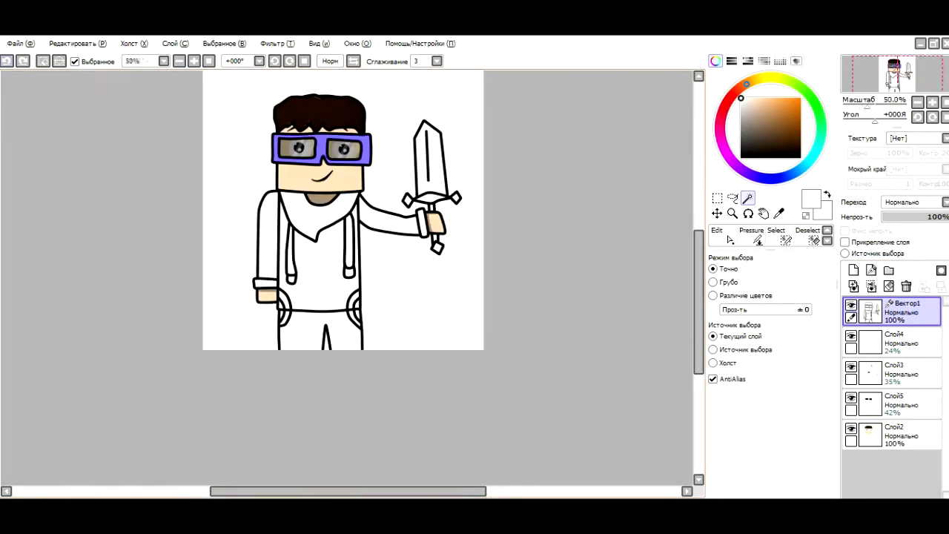
Paint the selected goggle frame cyan on layer Слой2 with the size 100 Binary brush.
left_click(912, 433)
left_click(808, 234)
left_click(765, 464)
left_click_drag(274, 145, 367, 148)
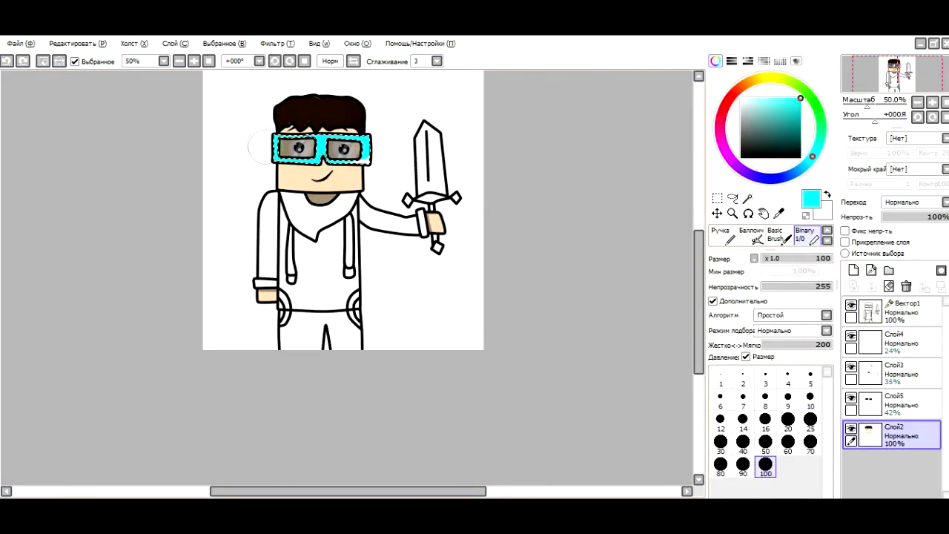
Paint a white highlight along the goggle frame's outer left edge on layer Слой4 with the size 10 Binary brush.
key("plus")
key("plus")
key("x")
key("plus")
key("plus")
key("Up")
key("Up")
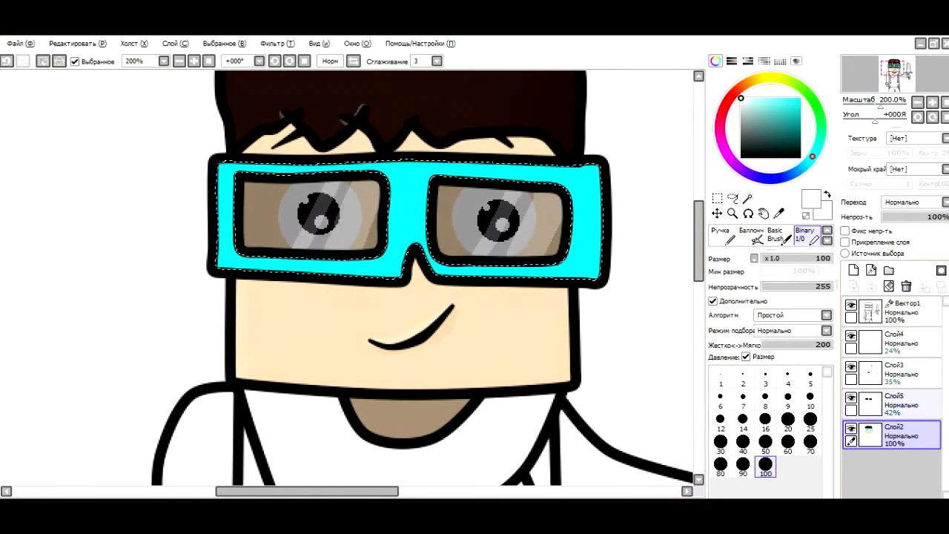
key("Up")
key("plus")
key("plus")
left_click(810, 395)
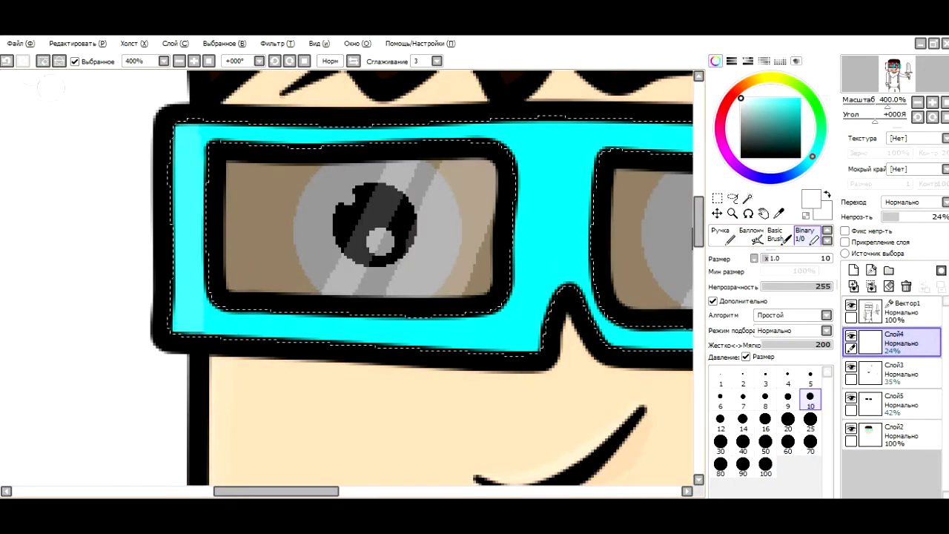
Raise the opacity of highlight layer Слой4 to 46%.
left_click_drag(898, 216, 913, 217)
key("minus")
key("minus")
key("minus")
key("minus")
key("plus")
key("plus")
key("plus")
key("plus")
key("plus")
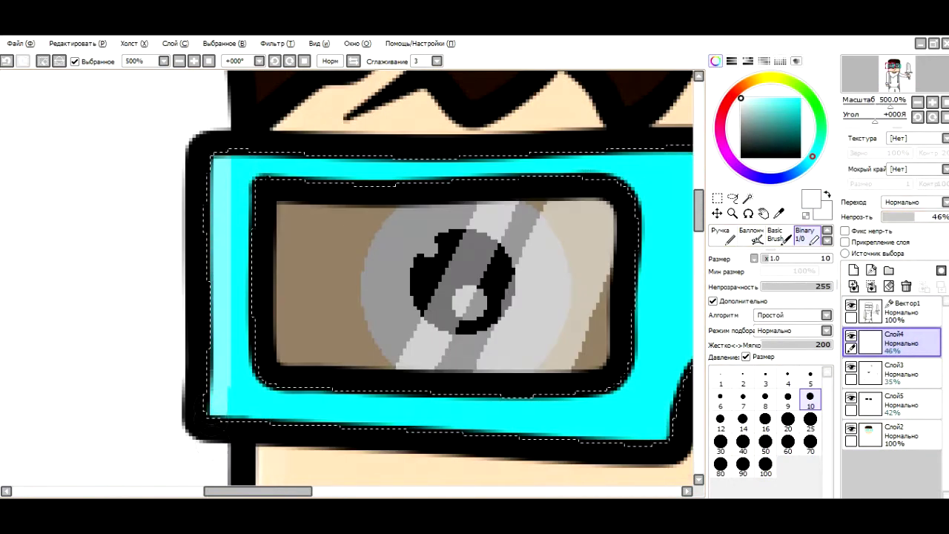
key("minus")
key("minus")
key("minus")
key("plus")
Try shading the goggle frame's right end in black on layer Слой3 with the size 100 Binary brush and softening it with Blur.
key("x")
key("Down")
scroll(348, 282, "right", 3)
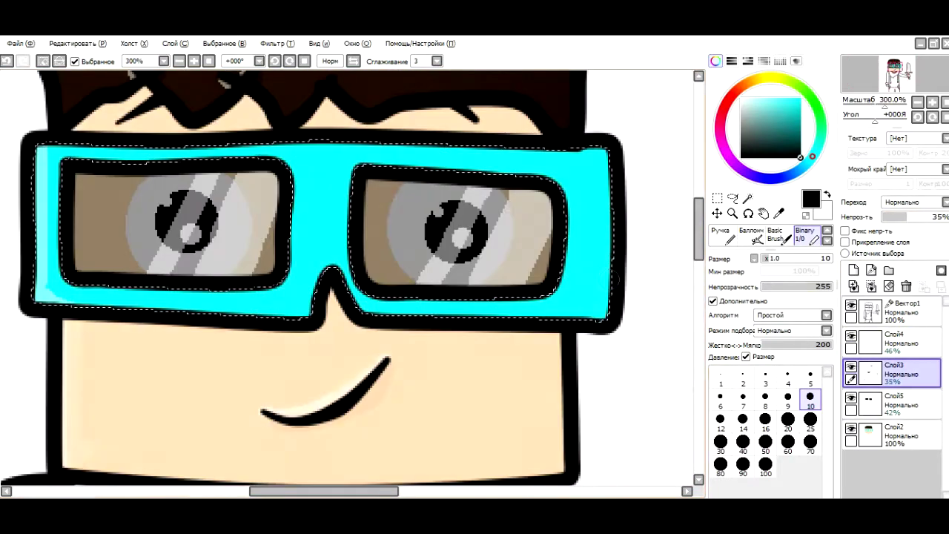
left_click(765, 463)
left_click(580, 222)
left_click(745, 236)
key("minus")
key("minus")
key("minus")
key("minus")
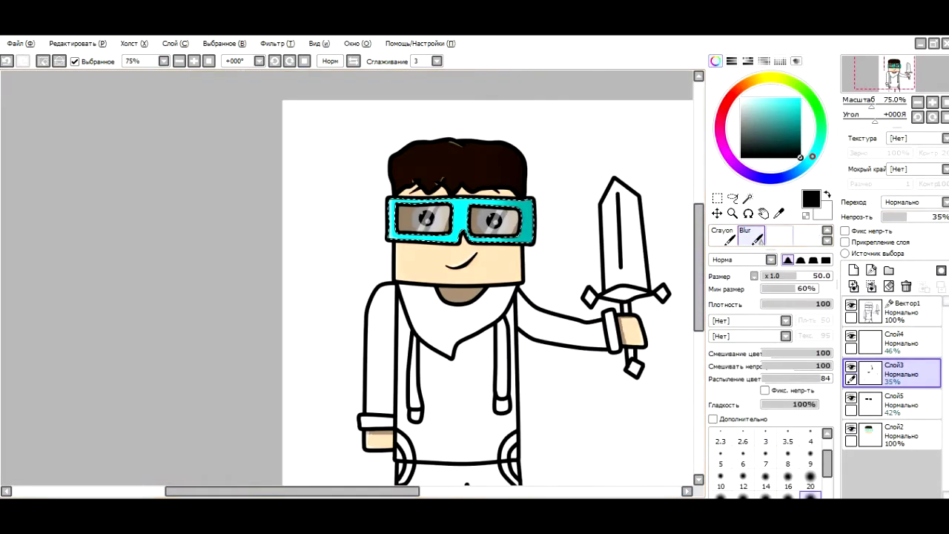
key("plus")
key("plus")
key("plus")
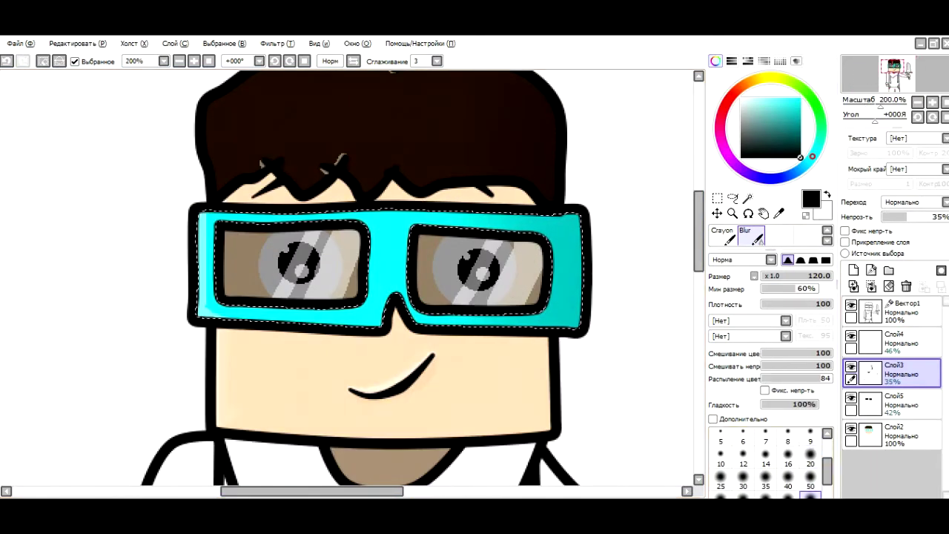
key("b")
key("plus")
key("plus")
key("plus")
key("minus")
key("minus")
key("minus")
key("minus")
key("minus")
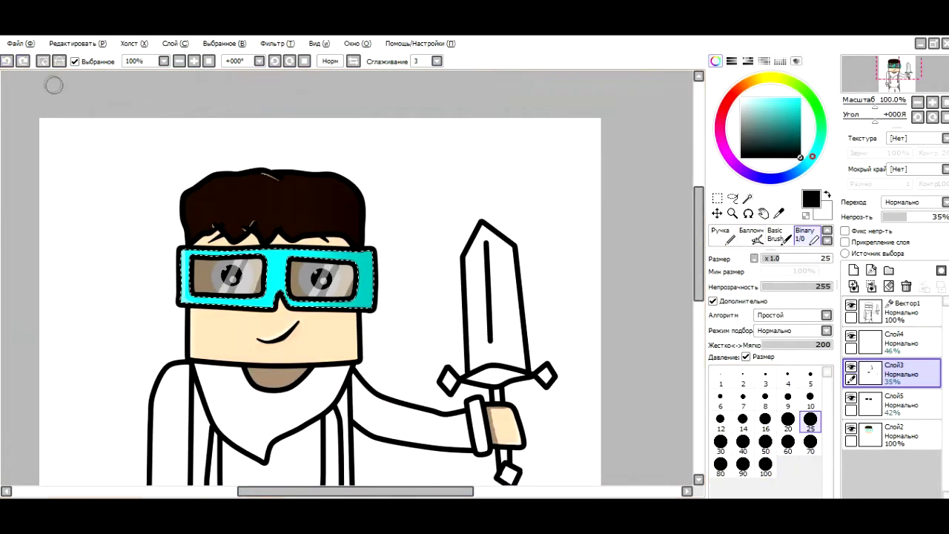
key("minus")
key("minus")
key("minus")
key("plus")
key("plus")
key("plus")
key("plus")
key("plus")
Taper the center line of the sword blade on line art layer Вектор1 with the Pressure tool.
key("w")
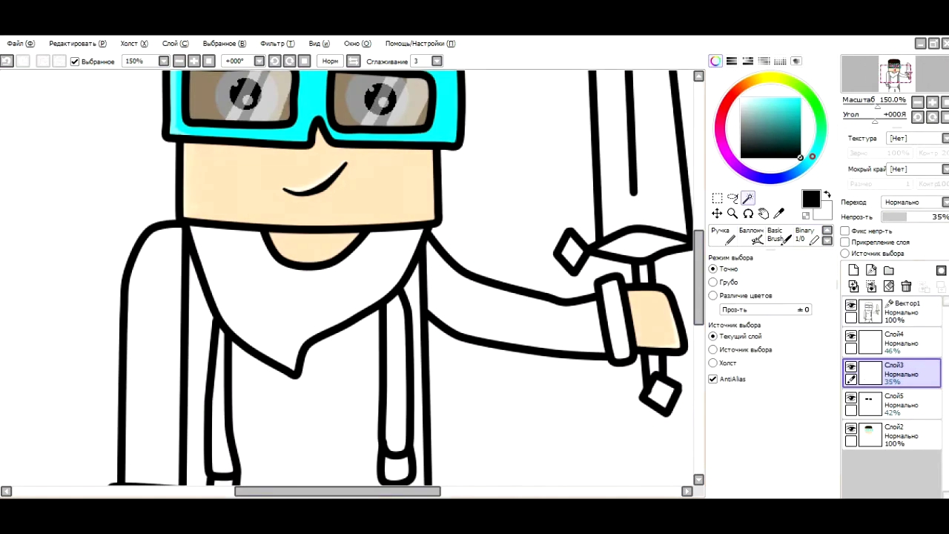
key("minus")
key("minus")
key("minus")
key("minus")
left_click(890, 311)
left_click(751, 235)
key("plus")
key("plus")
key("plus")
key("plus")
key("plus")
key("plus")
key("minus")
key("minus")
key("minus")
key("minus")
key("minus")
key("minus")
key("plus")
key("plus")
key("plus")
key("plus")
key("minus")
key("minus")
key("minus")
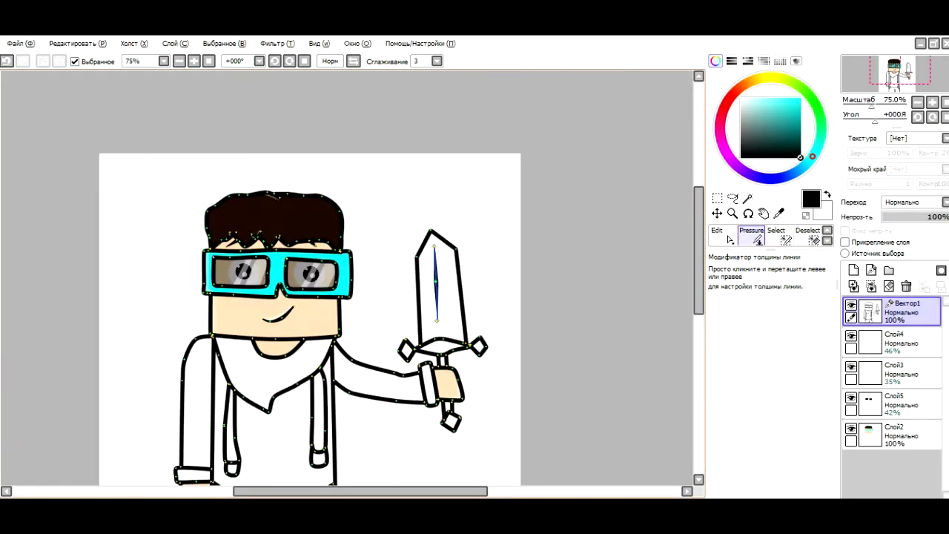
Select the scarf on line art layer Вектор1 with the Magic Wand.
key("minus")
key("minus")
key("plus")
key("plus")
key("plus")
key("plus")
key("plus")
key("w")
key("minus")
key("minus")
key("minus")
key("minus")
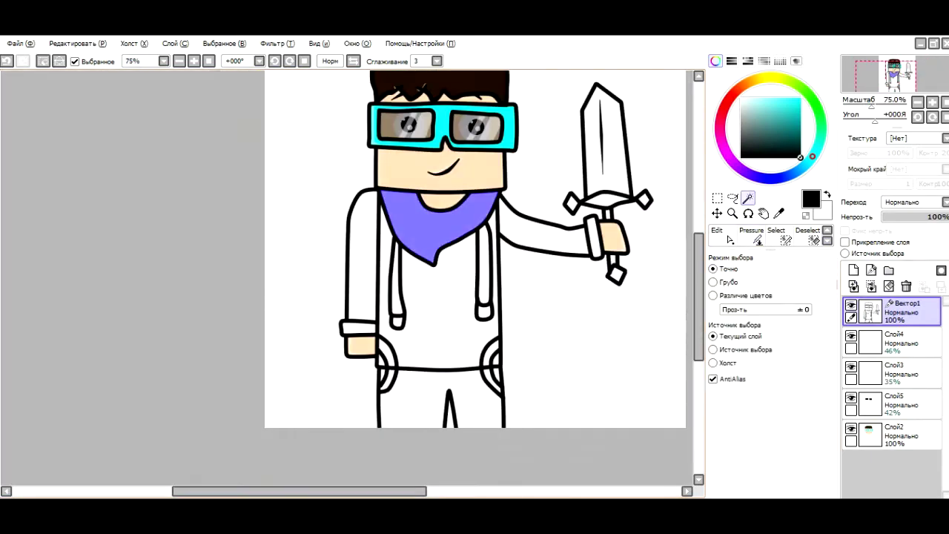
Add the sword blade and both diamond tips of the crossguard to the selection.
key("plus")
key("plus")
key("plus")
key("minus")
key("minus")
key("minus")
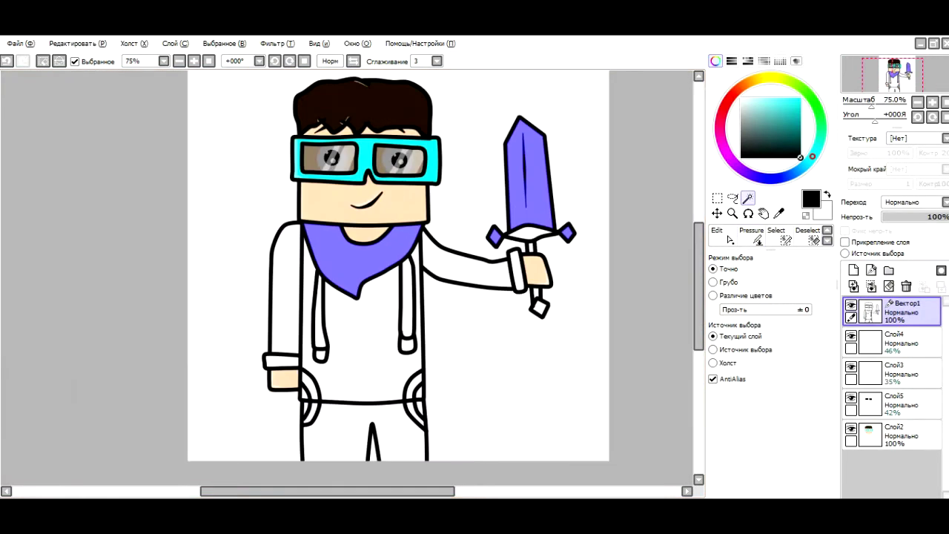
Paint the selected scarf, sword blade and guard tips cyan on layer Слой2 with the size 100 Binary brush.
left_click(800, 99)
left_click(897, 434)
left_click(804, 234)
left_click_drag(326, 245, 386, 267)
left_click_drag(530, 215, 526, 133)
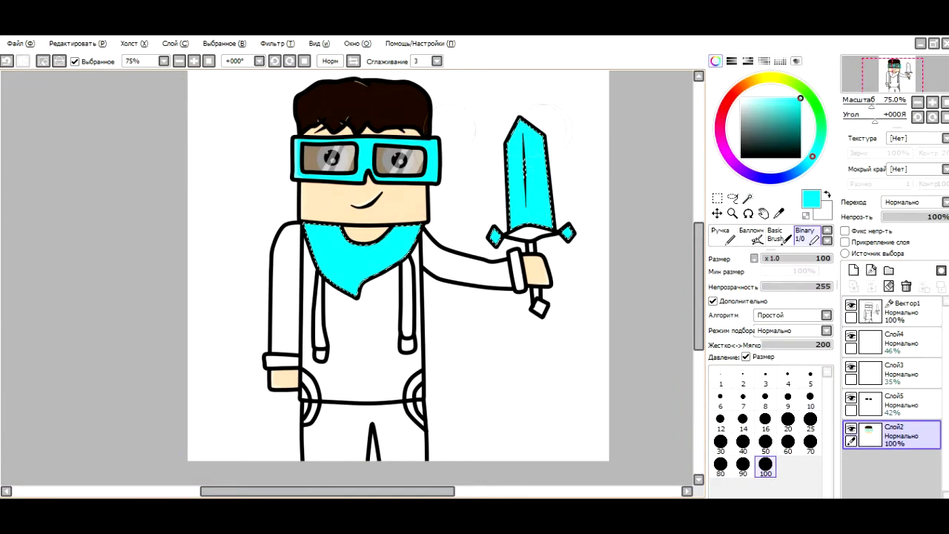
Add the pocket stripes below the waistline on both hips to the selection, using the Magic Wand on line art layer Вектор1.
key("w")
left_click(897, 310)
key("plus")
key("plus")
key("plus")
left_click(412, 409)
key("plus")
key("plus")
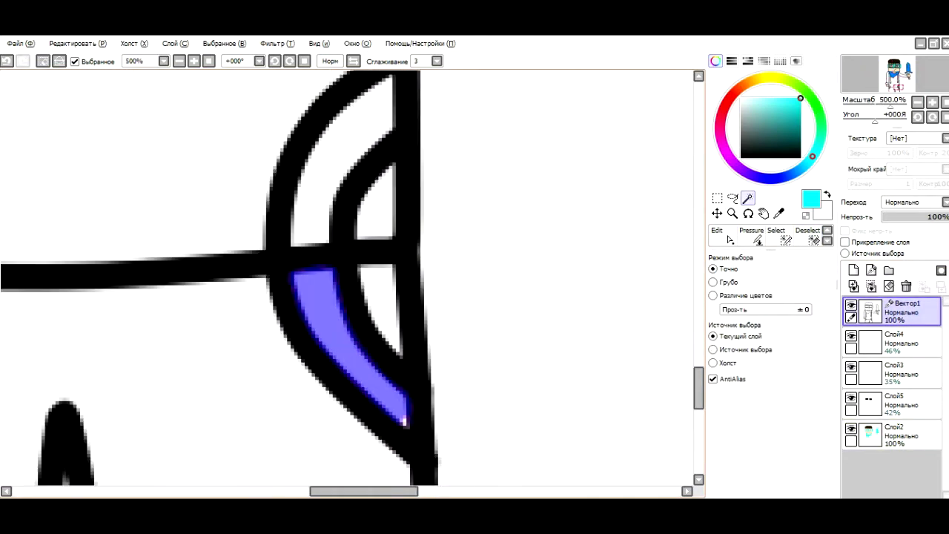
key("minus")
key("minus")
key("minus")
key("plus")
key("minus")
key("minus")
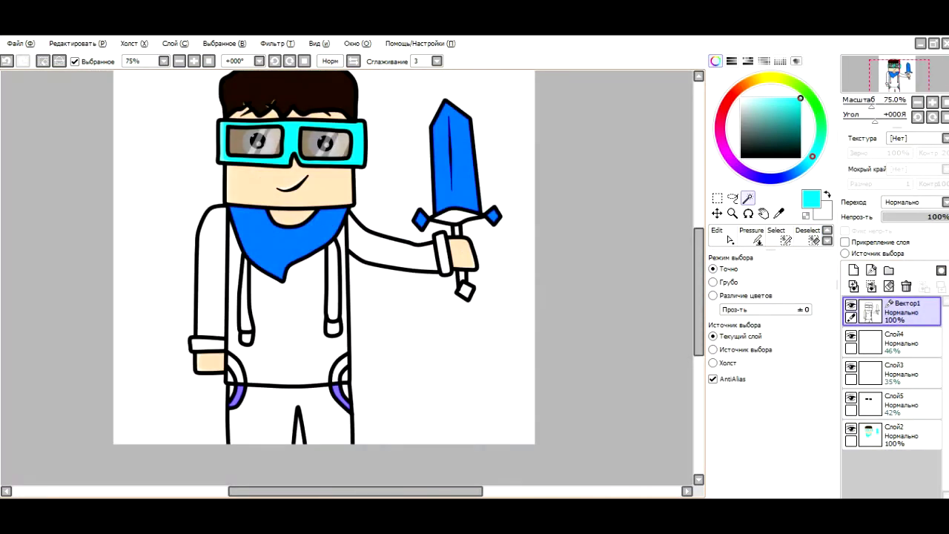
left_click(897, 434)
left_click(807, 234)
mouse_move(519, 207)
left_mouse_down()
mouse_move(541, 138)
mouse_move(534, 119)
left_mouse_up()
left_click_drag(334, 222, 282, 267)
left_click(897, 310)
left_click(751, 236)
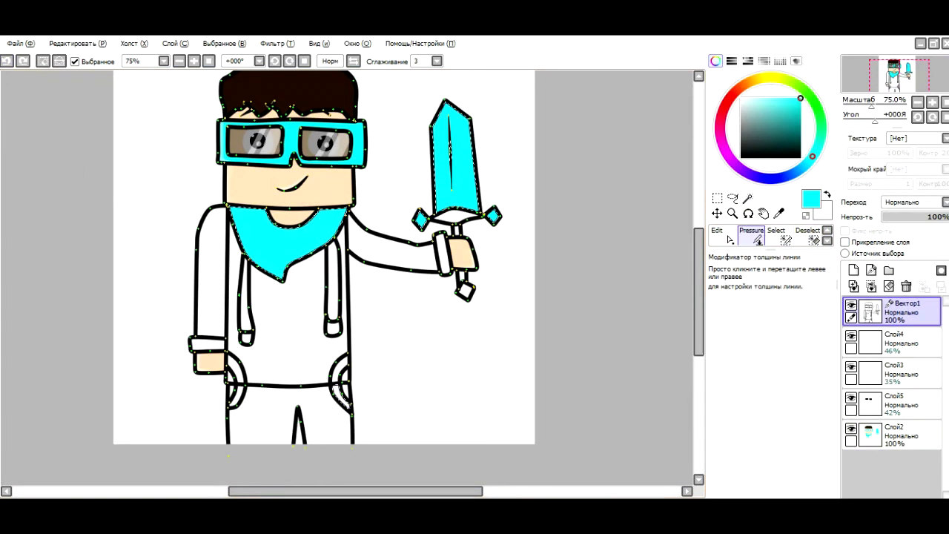
key("plus")
key("plus")
key("minus")
key("minus")
key("minus")
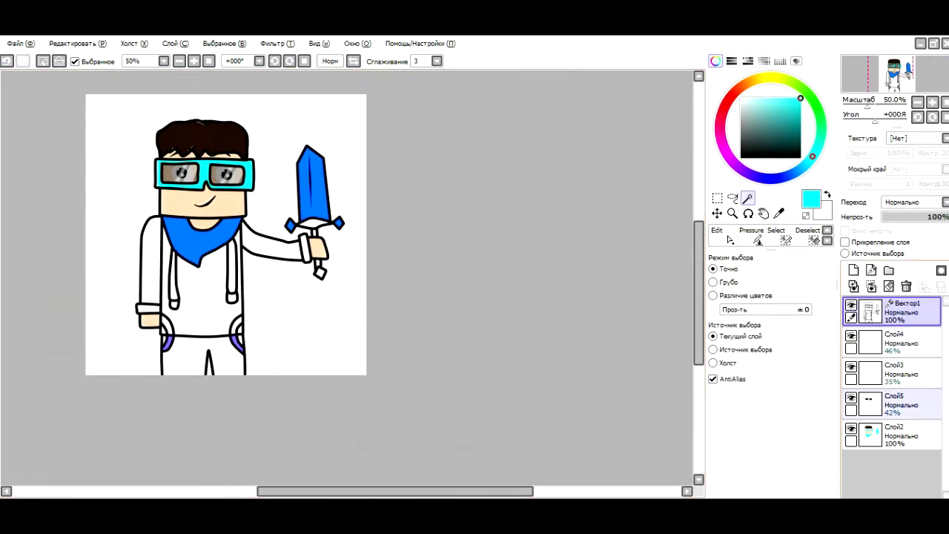
Paint the selected pocket stripes cyan on layer Слой2 with the size 100 Binary brush.
left_click(897, 434)
left_click(808, 234)
key("plus")
key("plus")
key("minus")
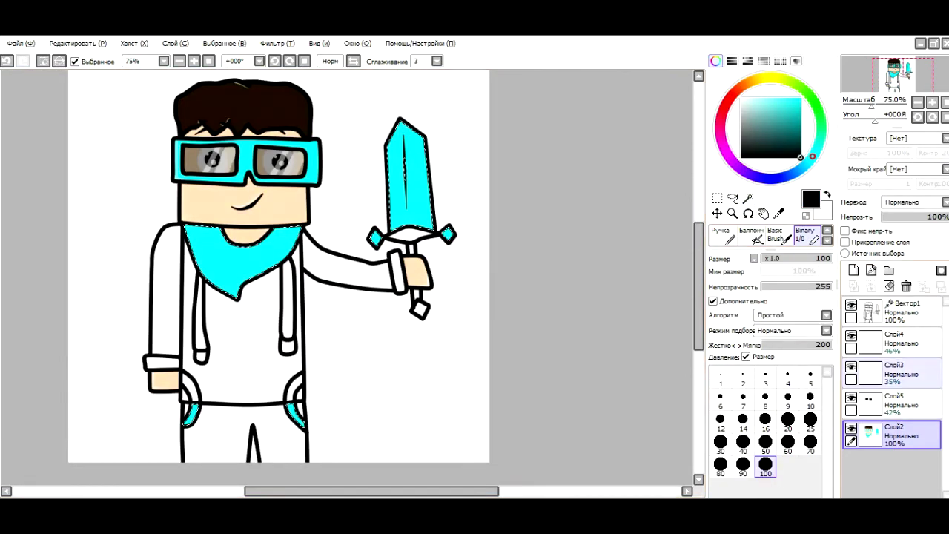
Paint a black shadow across the scarf's upper part on layer Слой3 with the size 100 Binary brush.
left_click(897, 372)
key("minus")
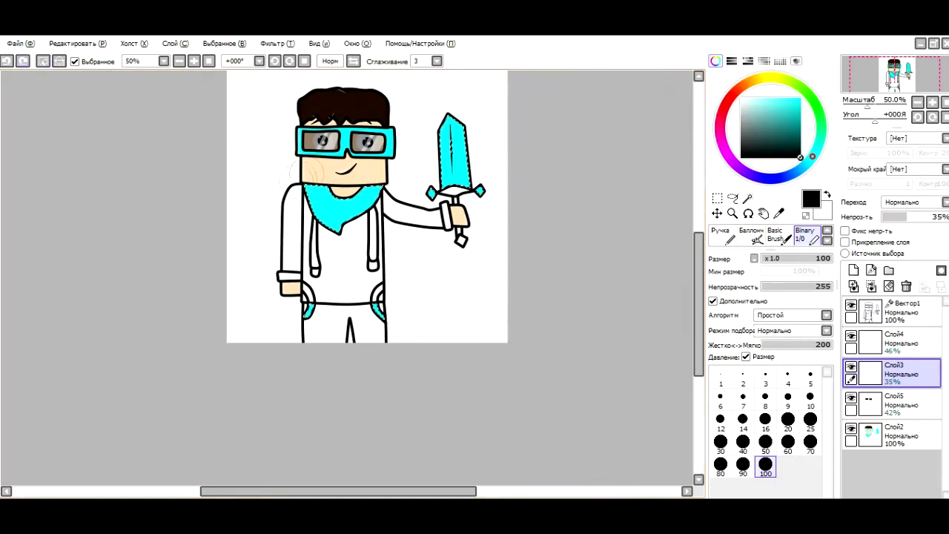
key("plus")
key("plus")
key("plus")
key("minus")
key("minus")
key("minus")
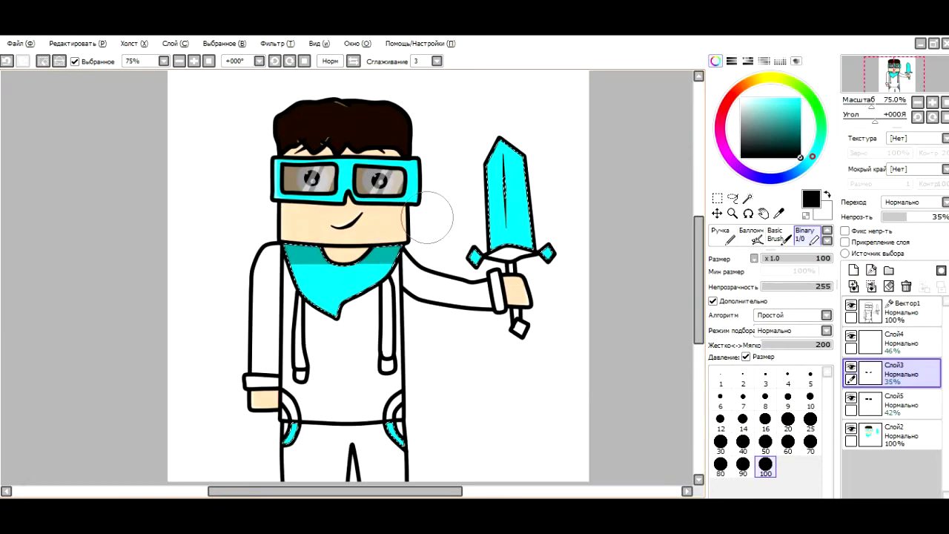
Undo the coloring back to before the scarf and sword were painted, and redo the undone edits.
key("plus")
key("plus")
key("plus")
key("minus")
key("minus")
left_click(897, 435)
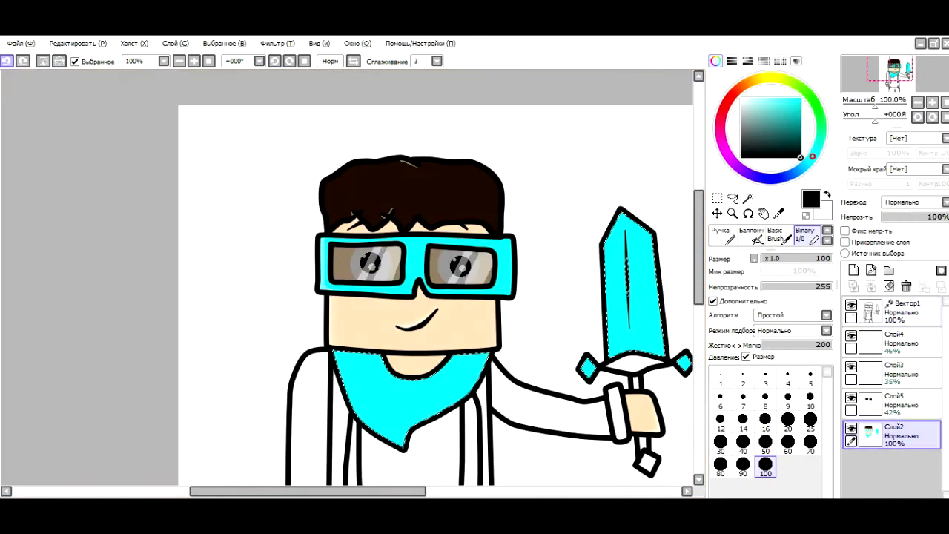
left_click(897, 311)
key("ctrl+z")
left_click(897, 311)
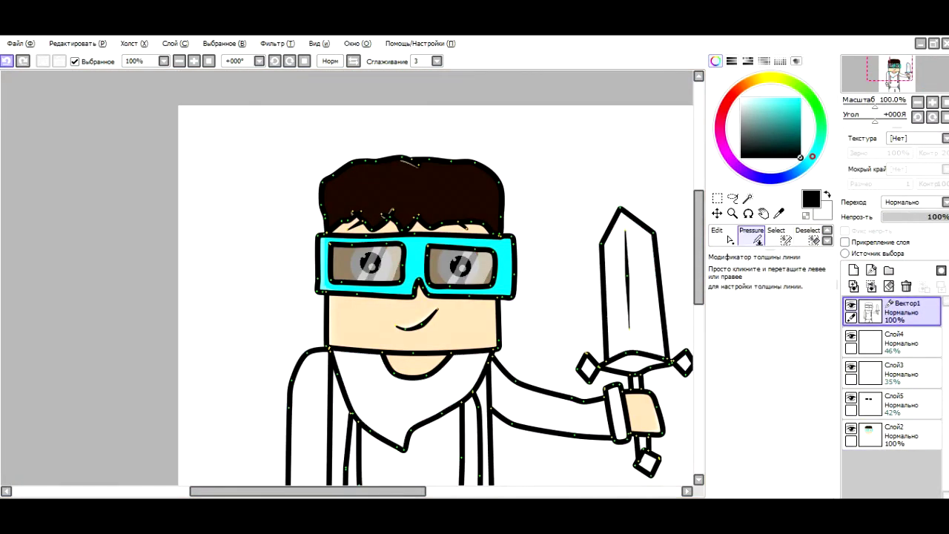
key("minus")
key("minus")
key("minus")
key("minus")
key("ctrl+y")
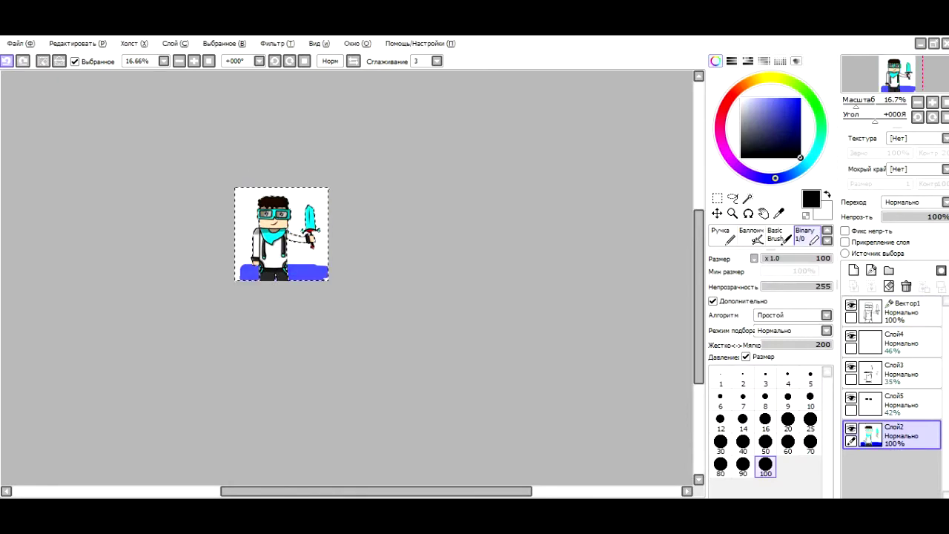
Add a new layer for the background and move it directly below line art layer Вектор1.
key("ctrl+shift+n")
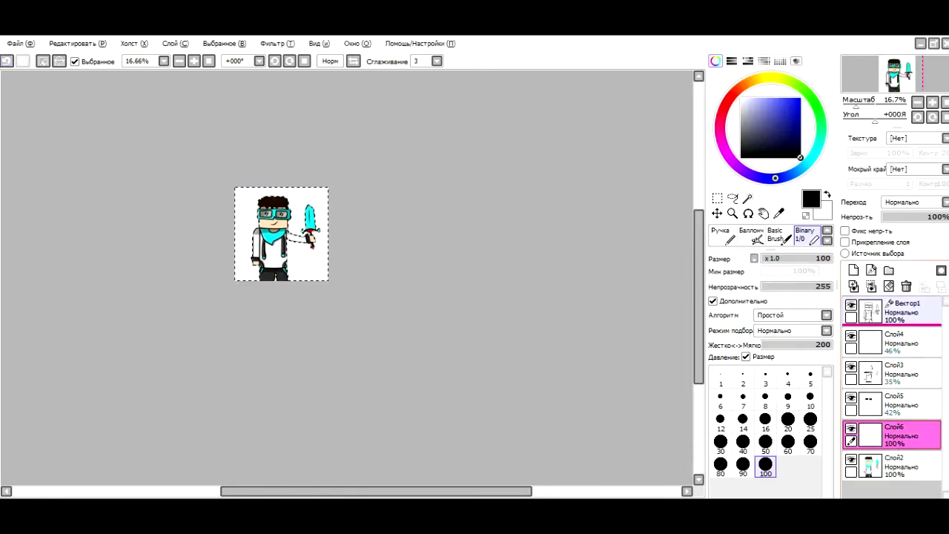
left_click_drag(890, 326, 889, 330)
key("plus")
key("plus")
key("plus")
key("plus")
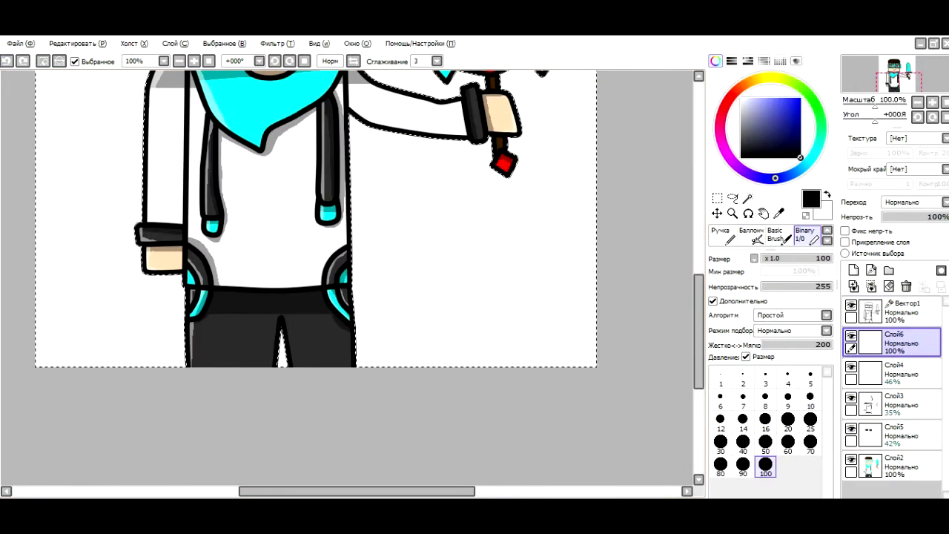
Paint the selected background around the character solid blue on layer Слой6 with the size 500 Basic Brush.
left_click(800, 98)
left_click(889, 466)
left_click(890, 342)
mouse_move(415, 297)
left_mouse_down()
mouse_move(364, 361)
mouse_move(443, 338)
mouse_move(96, 311)
left_mouse_up()
left_click(778, 235)
left_click_drag(111, 186, 571, 233)
key("minus")
key("minus")
key("minus")
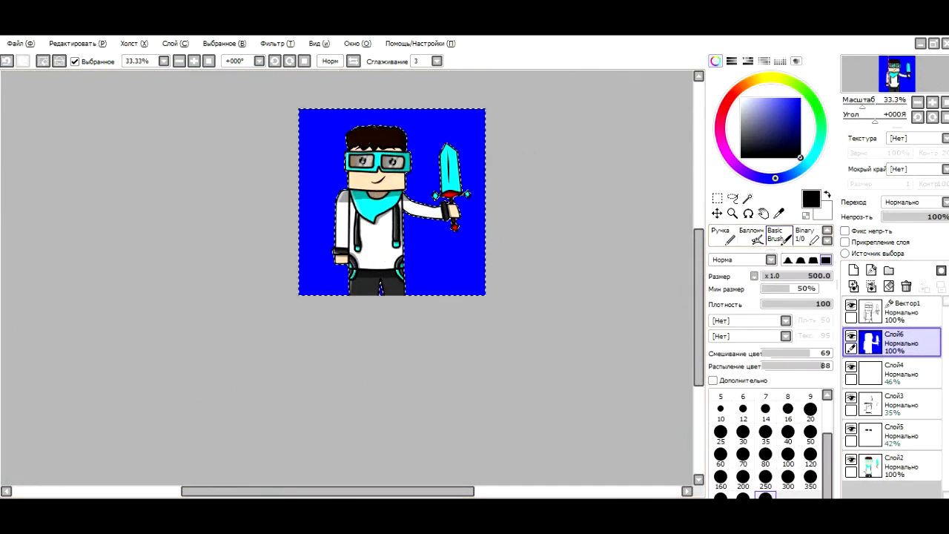
Paint a black ground strip along the bottom of the blue background on layer Слой6 with the size 100 Binary brush.
left_click(804, 234)
key("plus")
key("plus")
left_click_drag(519, 326, 131, 347)
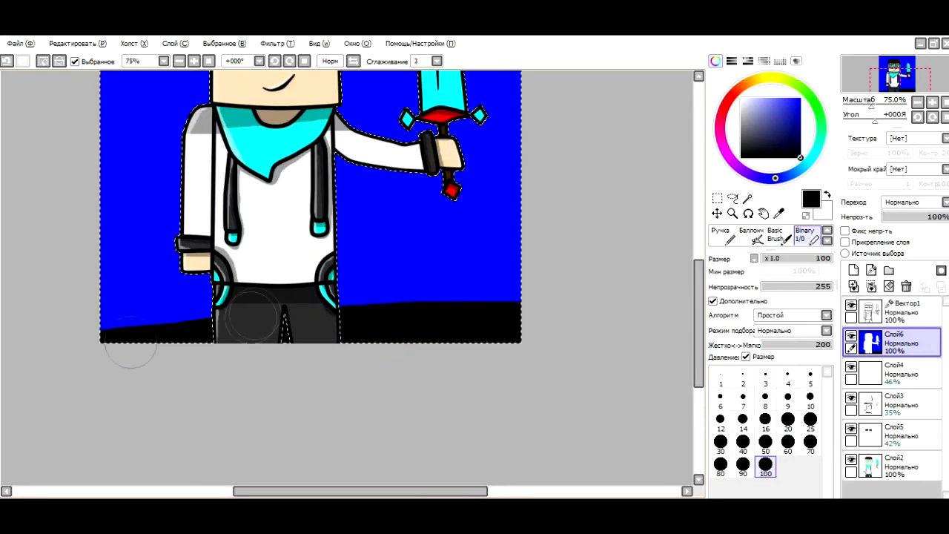
left_click_drag(84, 314, 519, 296)
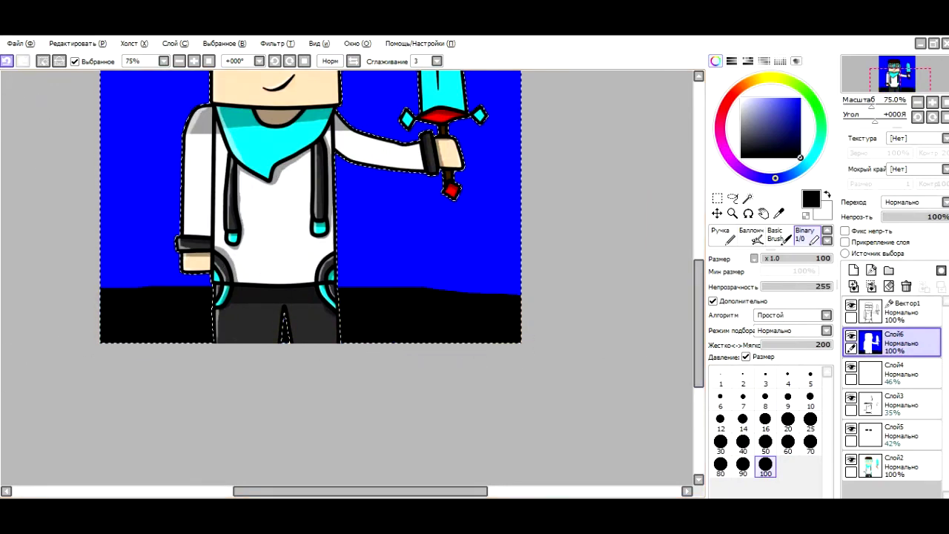
Compare the background with and without the black ground strip, and undo the strip.
key("ctrl+z")
key("ctrl+y")
key("ctrl+z")
key("ctrl+y")
key("ctrl+z")
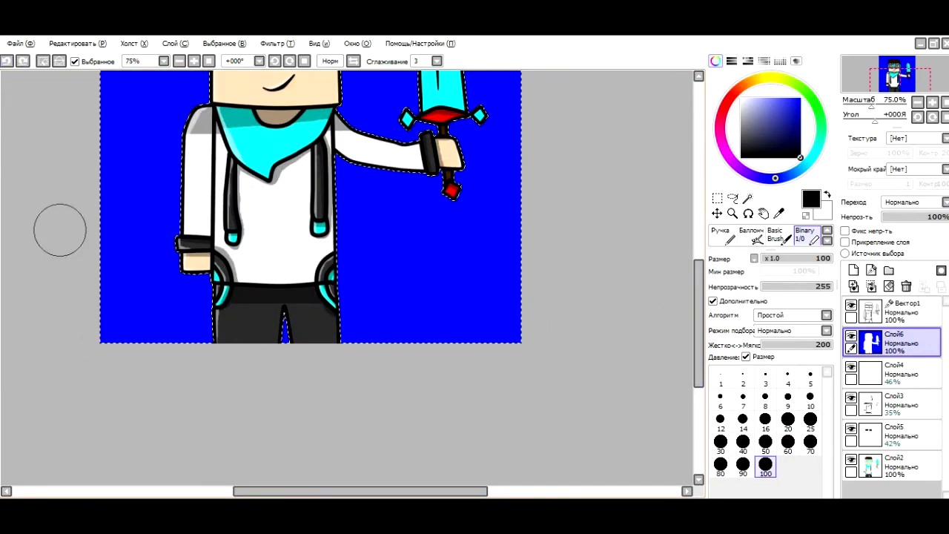
Paint a black frame around the blue background's edges on layer Слой6 with the size 100 Binary brush, and set the layer's opacity to 77%.
left_click_drag(74, 329, 519, 326)
key("minus")
mouse_move(456, 122)
left_mouse_down()
mouse_move(462, 387)
mouse_move(189, 115)
mouse_move(199, 363)
left_mouse_up()
mouse_move(945, 216)
left_mouse_down()
mouse_move(923, 216)
mouse_move(931, 216)
left_mouse_up()
key("minus")
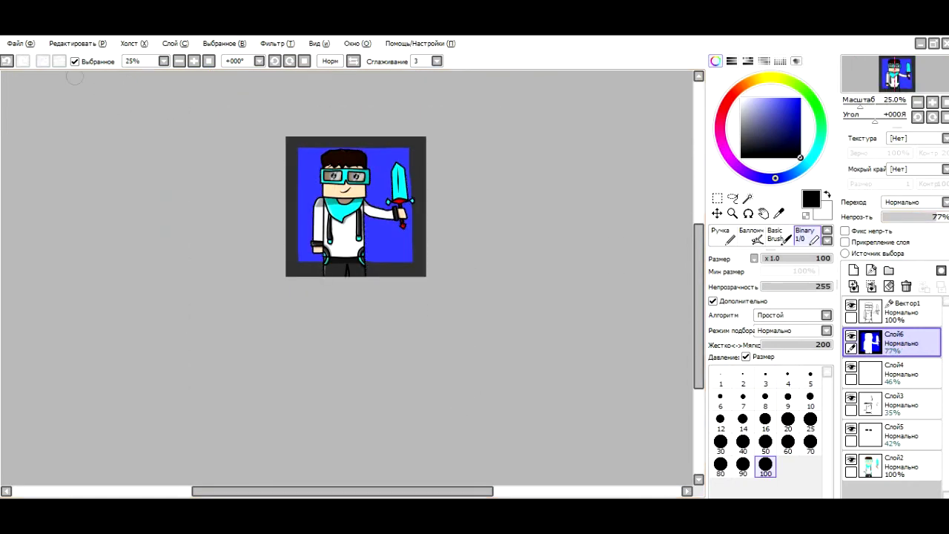
Check the finished drawing as a whole and open the Save As dialog for it.
scroll(340, 129, "up", 1)
scroll(422, 259, "up", 2)
scroll(422, 259, "down", 3)
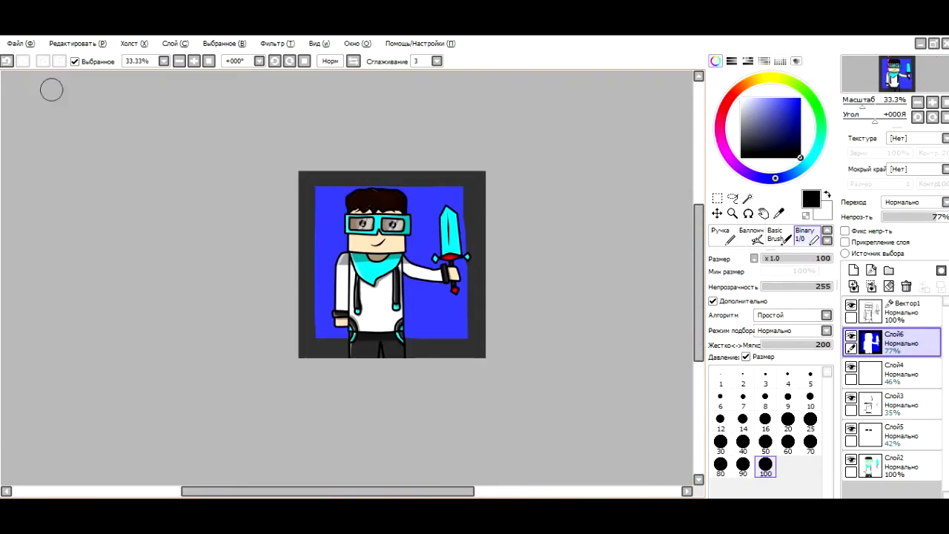
left_click(20, 43)
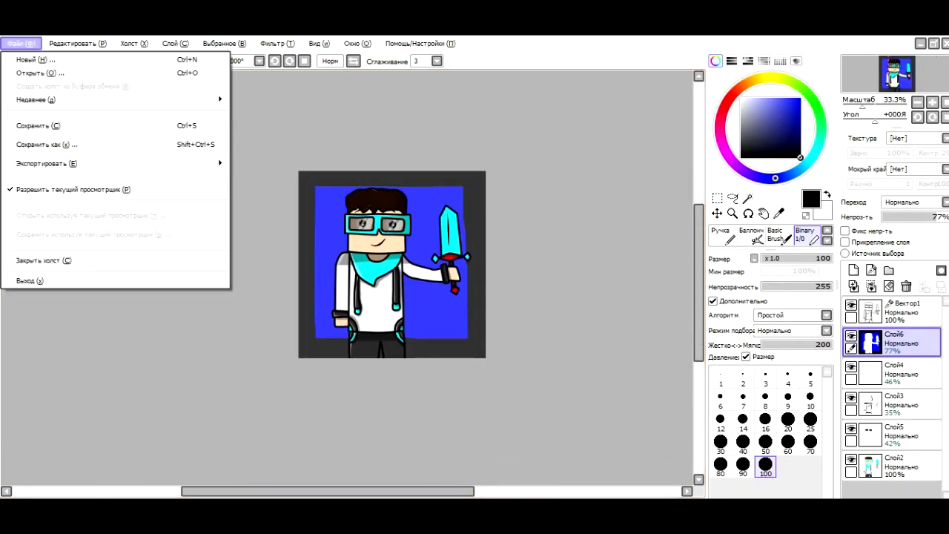
left_click(46, 144)
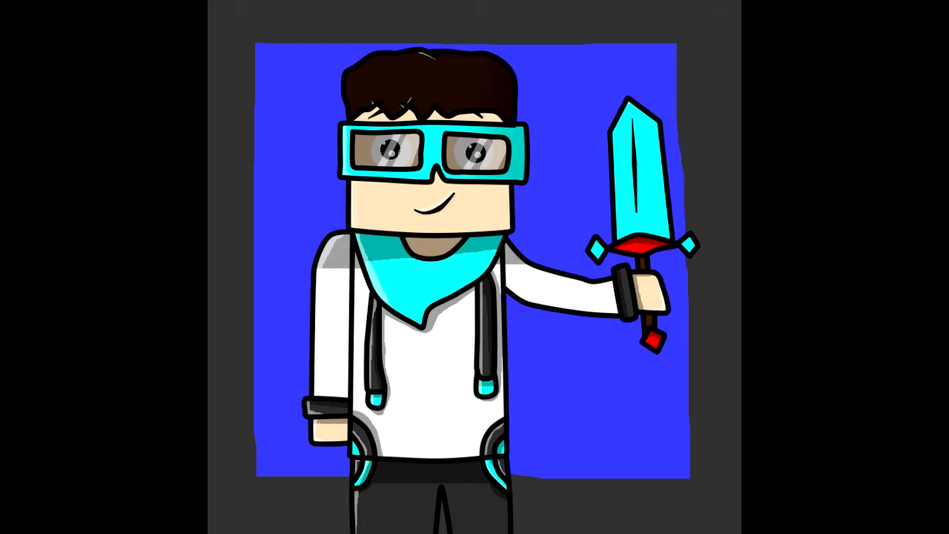